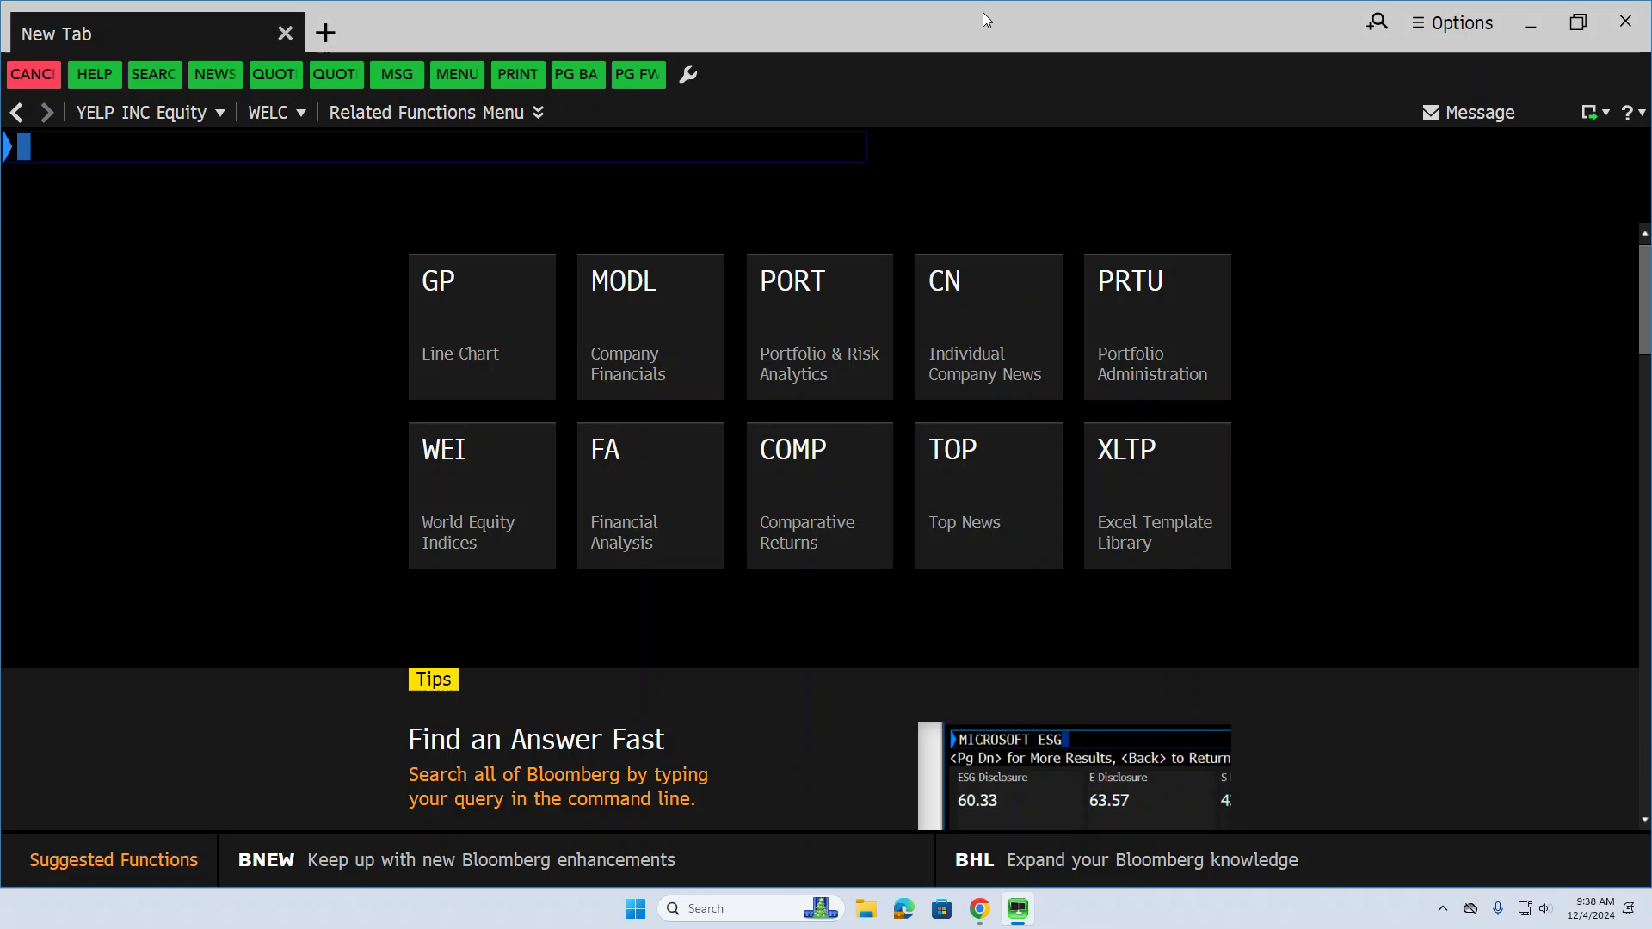
# Launch PORT to open Portfolio & Risk Analytics on the BBG Demo workspace
pyautogui.write('PORT')
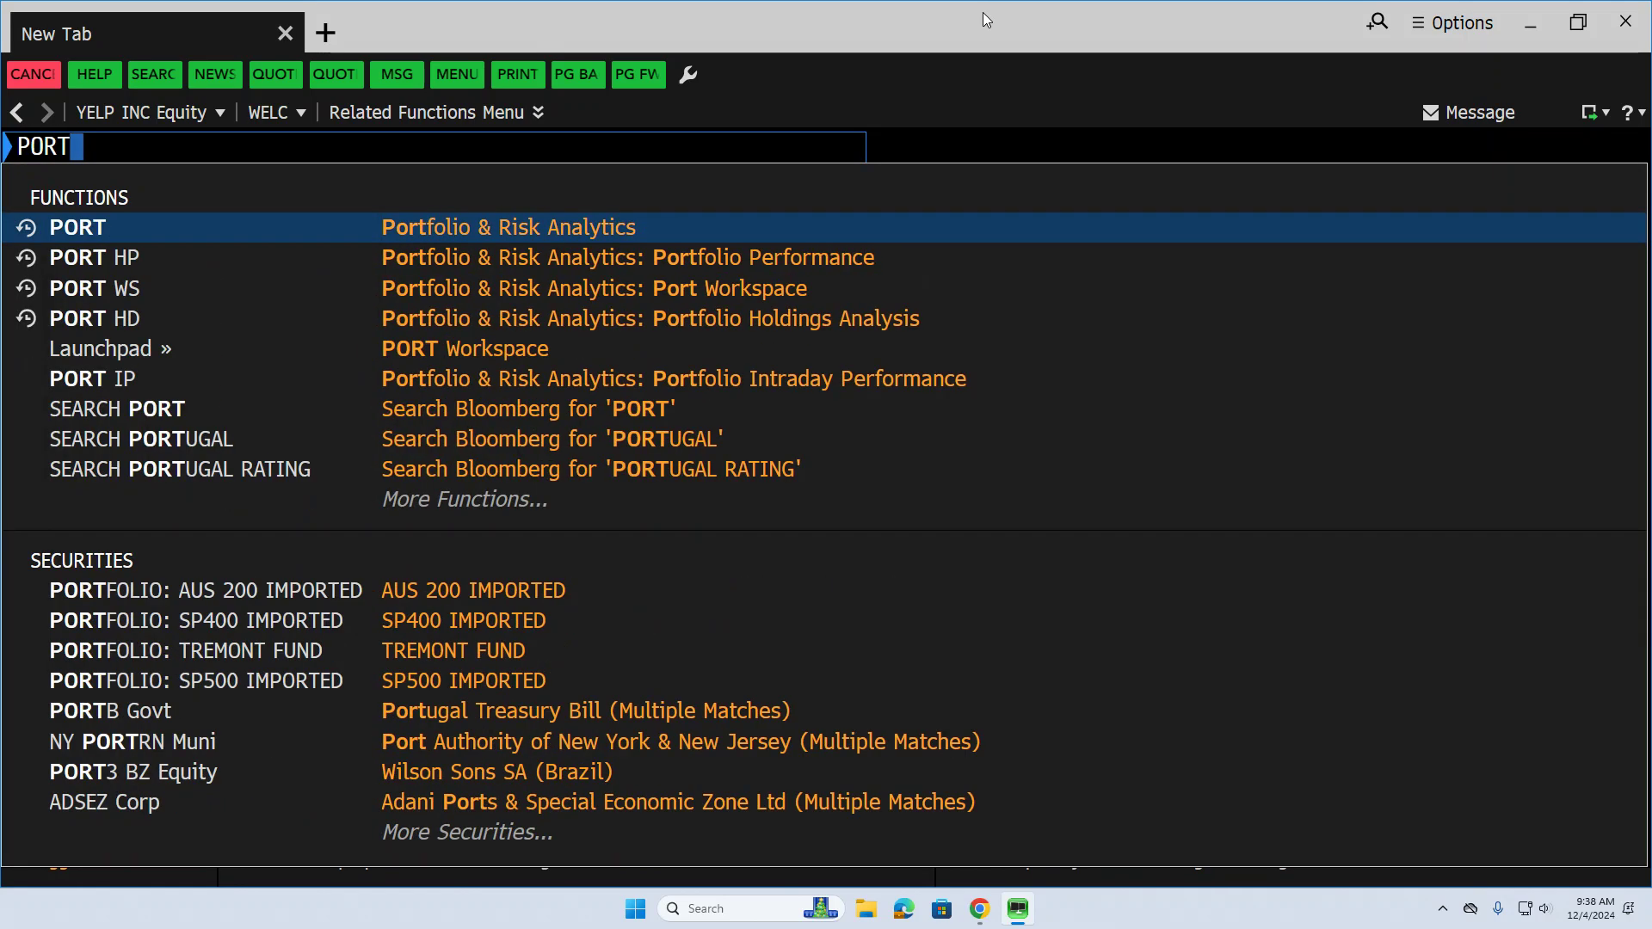
pyautogui.press('Return')
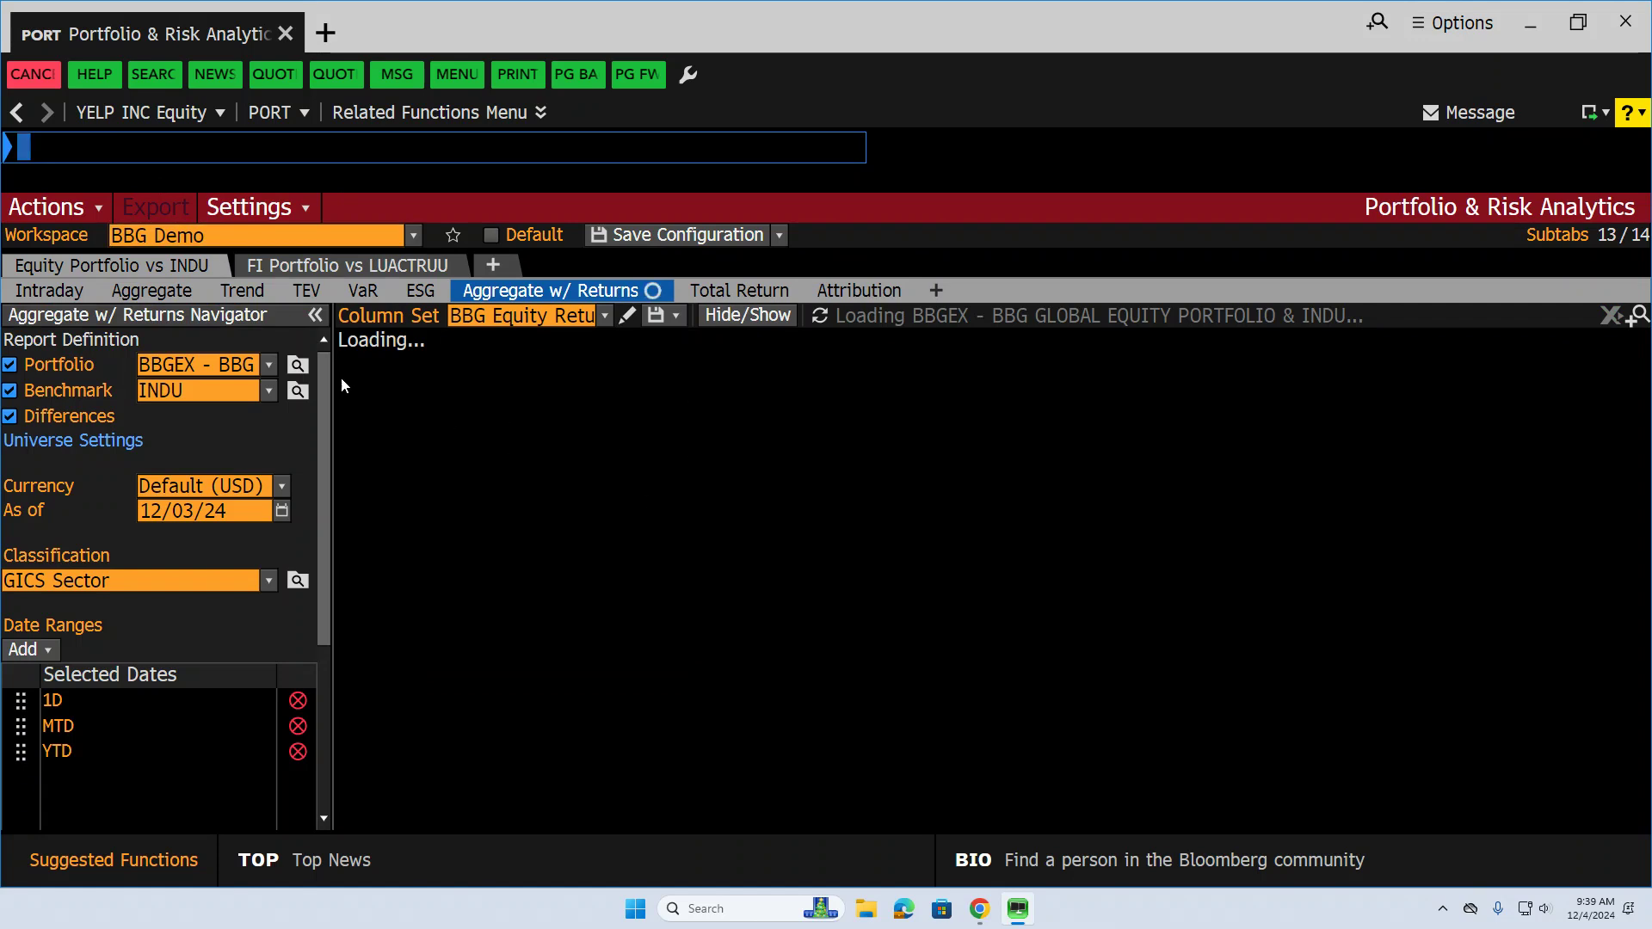
# Switch the portfolio to WILCOX INVESTMENT FUND for all subtabs
pyautogui.click(269, 366)
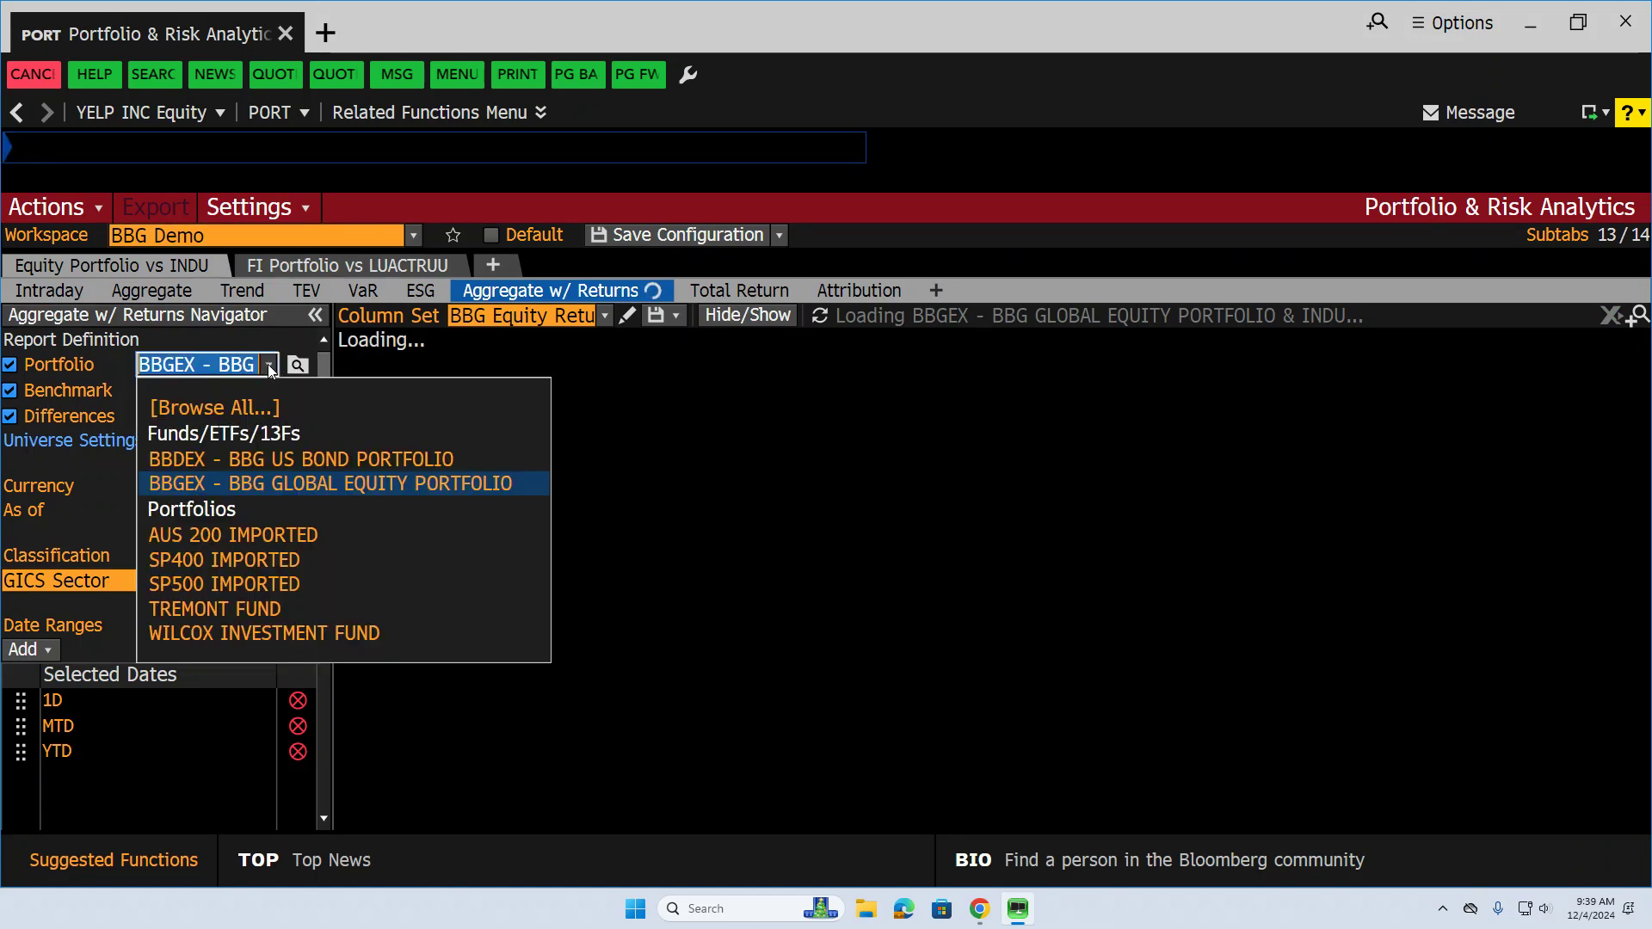
pyautogui.click(239, 634)
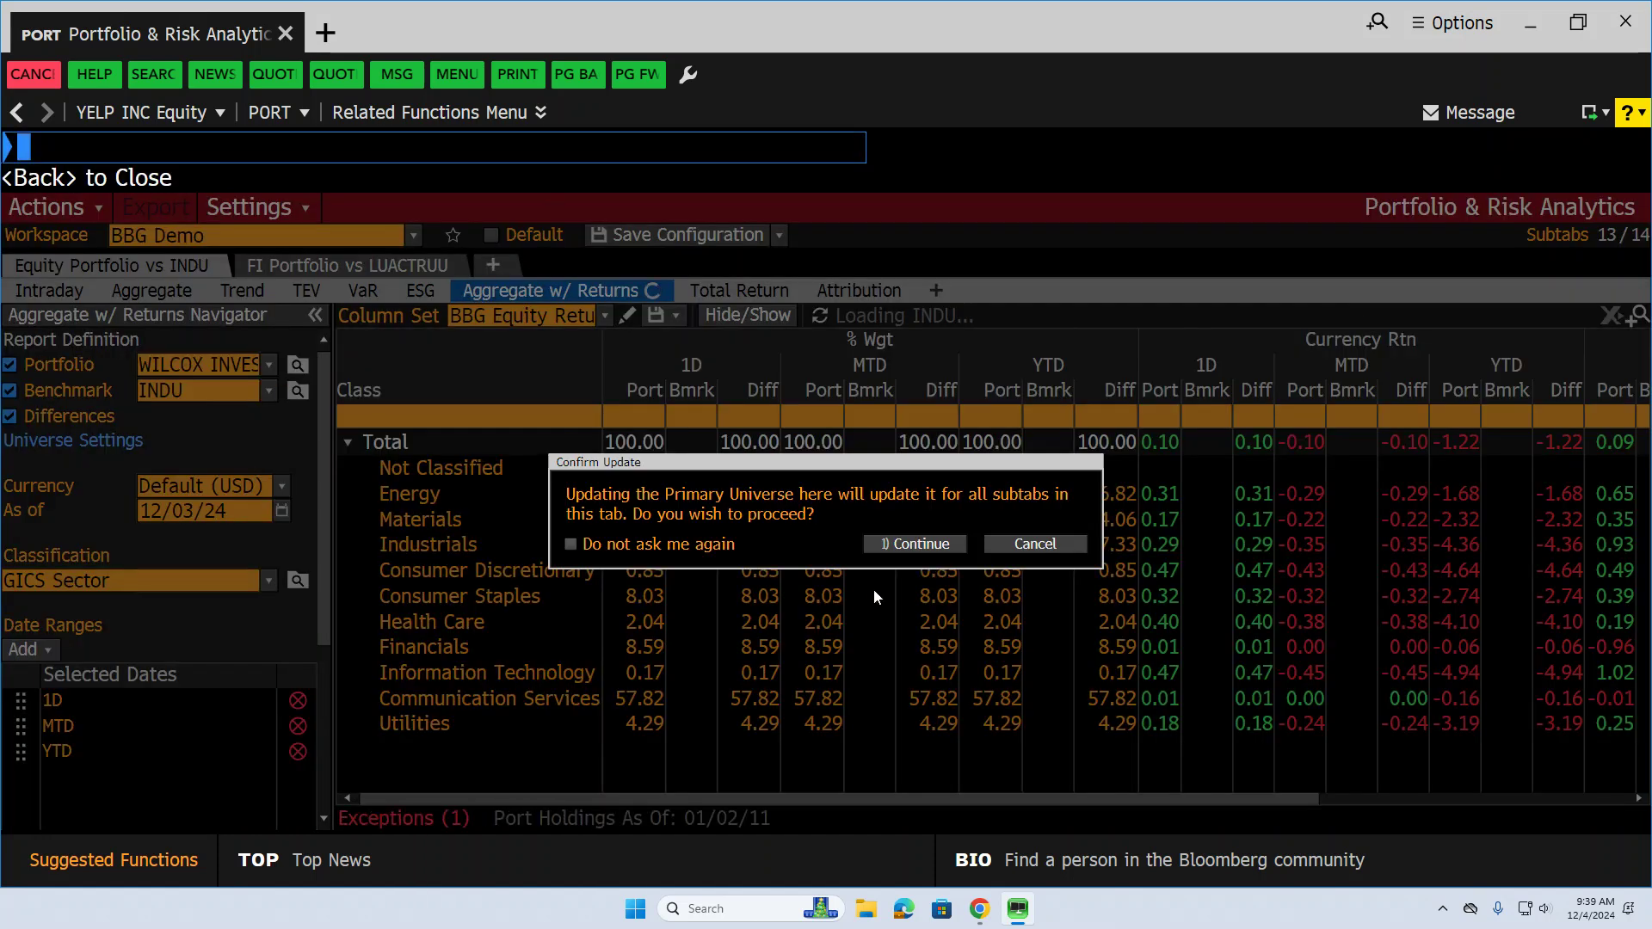
pyautogui.click(914, 544)
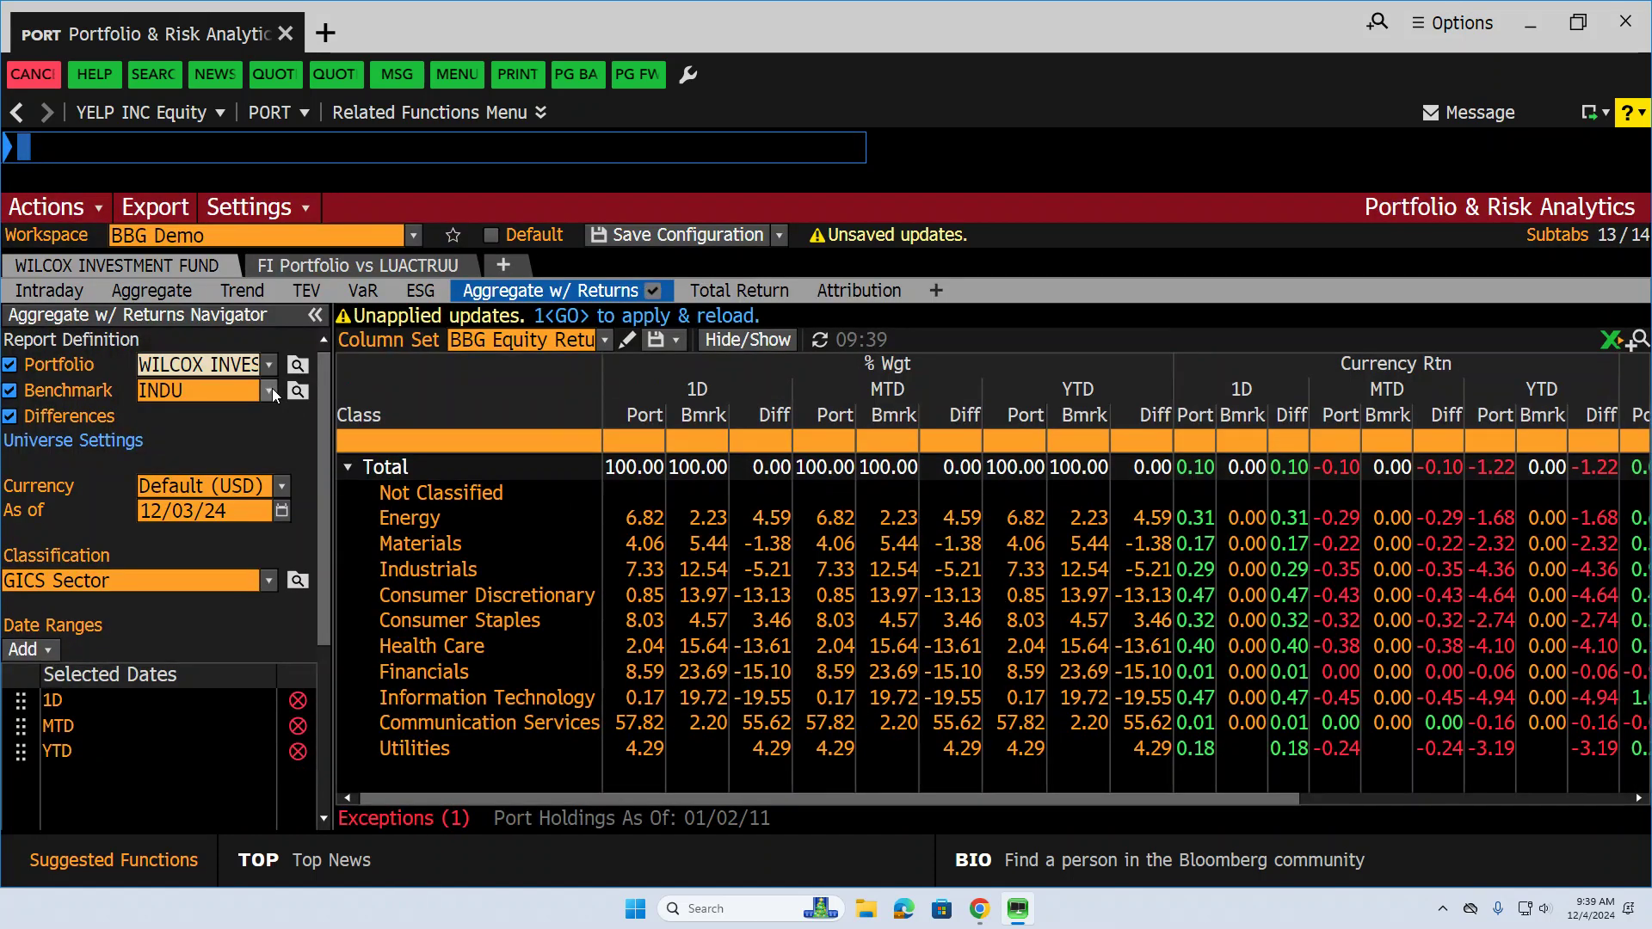
# Set the benchmark to SP400 IMPORTED
pyautogui.click(272, 389)
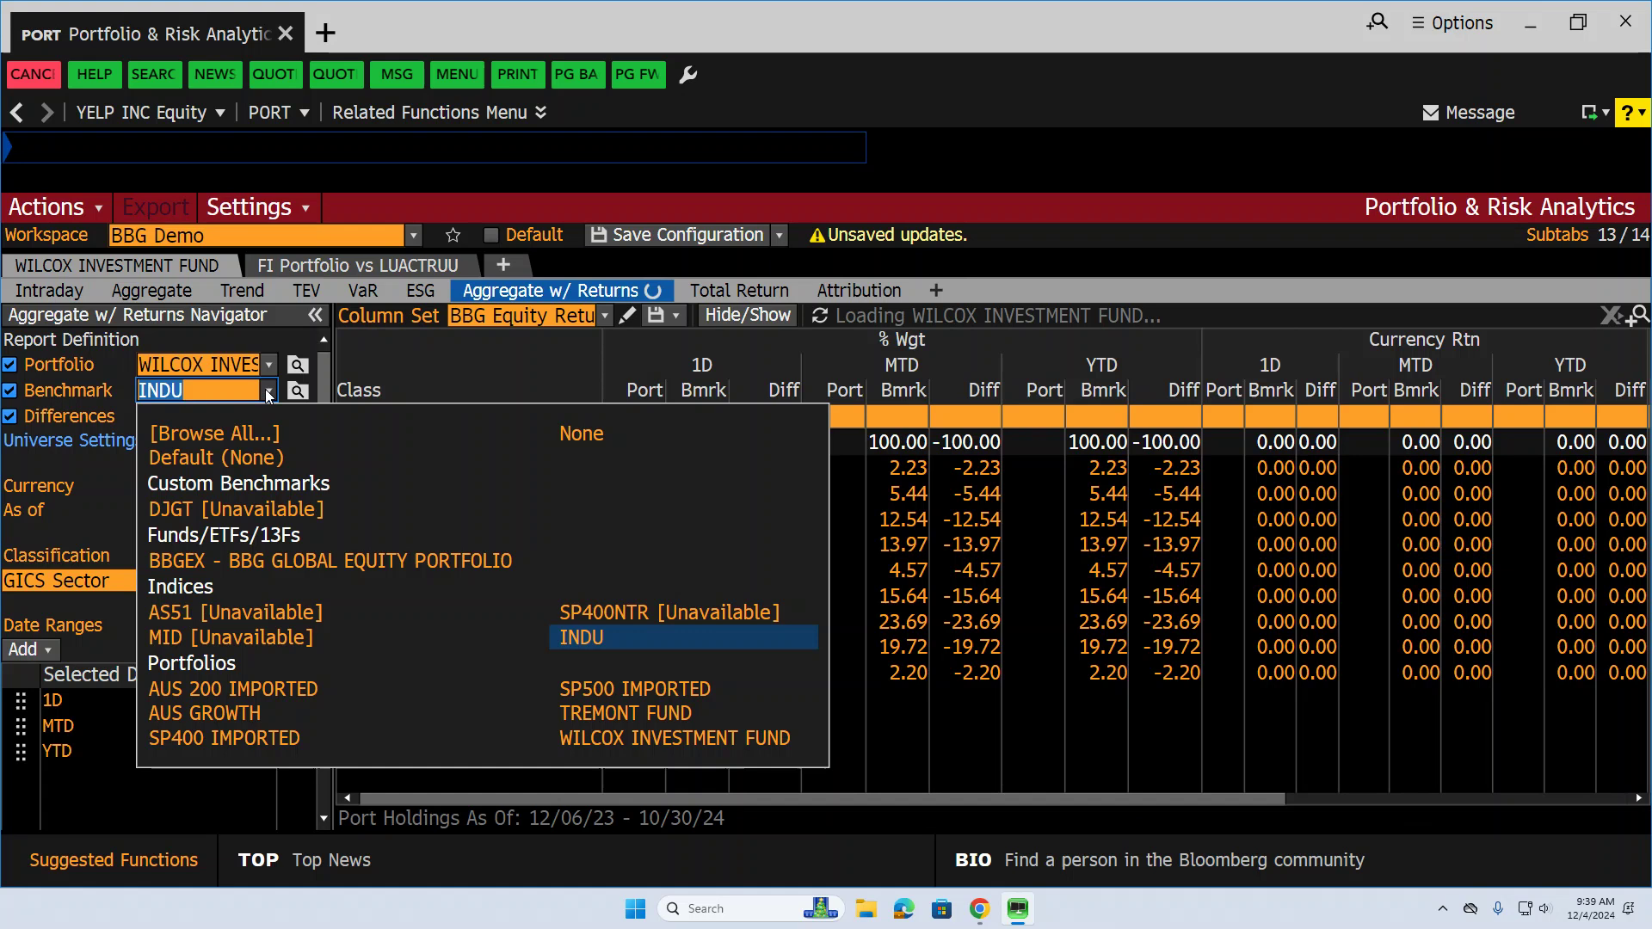
pyautogui.click(270, 396)
pyautogui.click(272, 402)
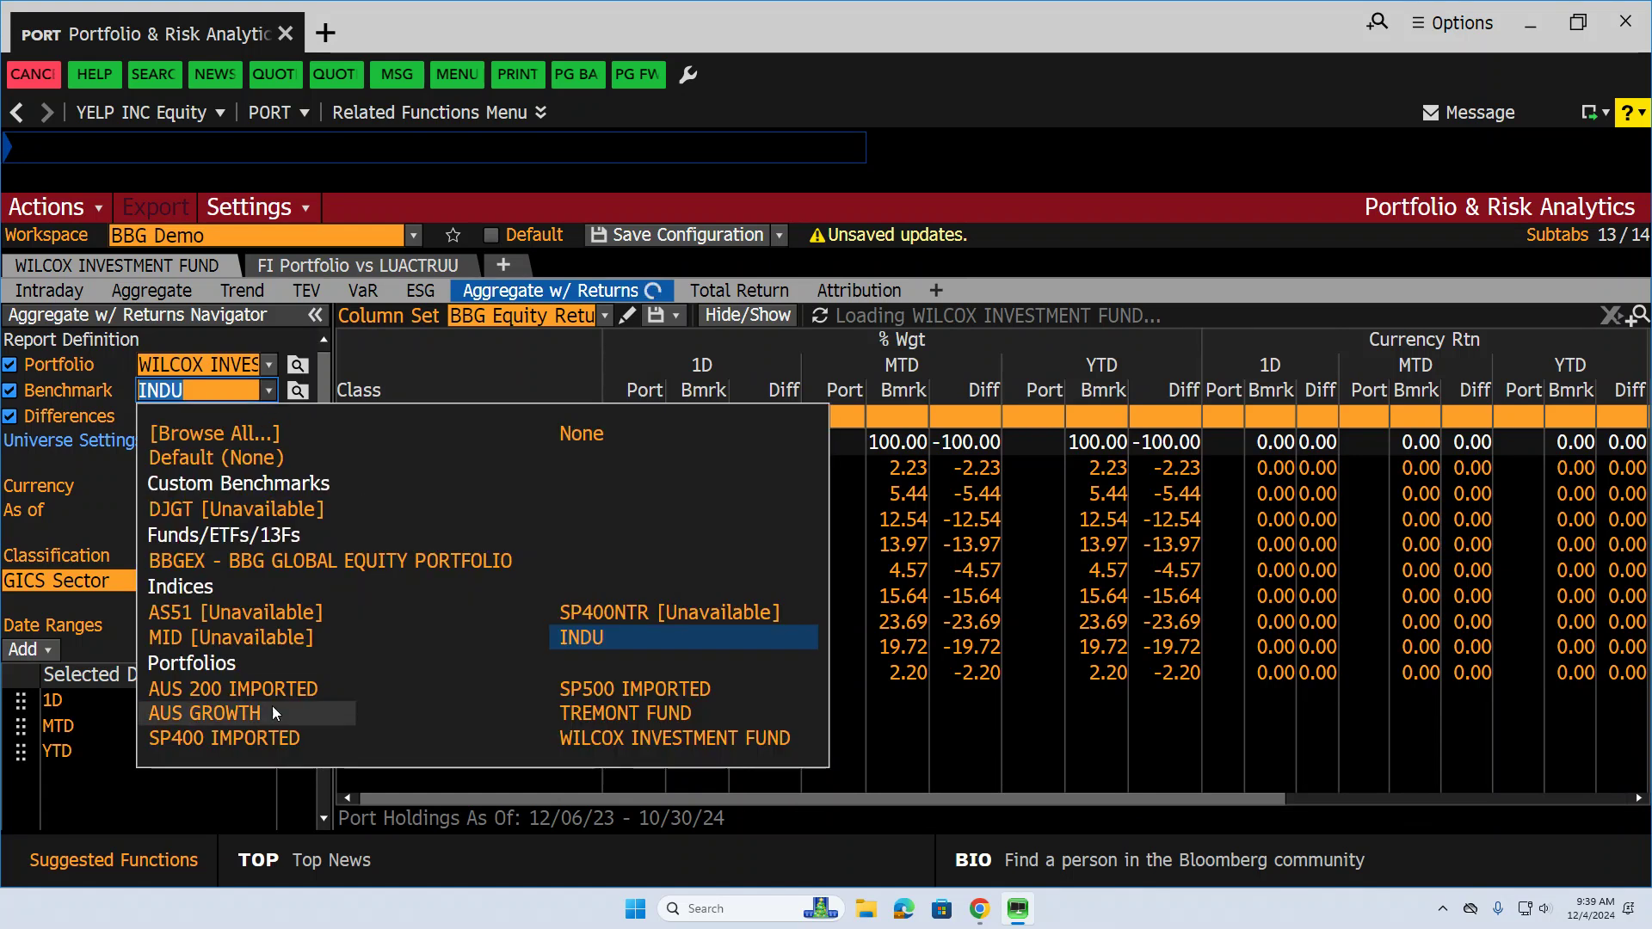
pyautogui.click(262, 738)
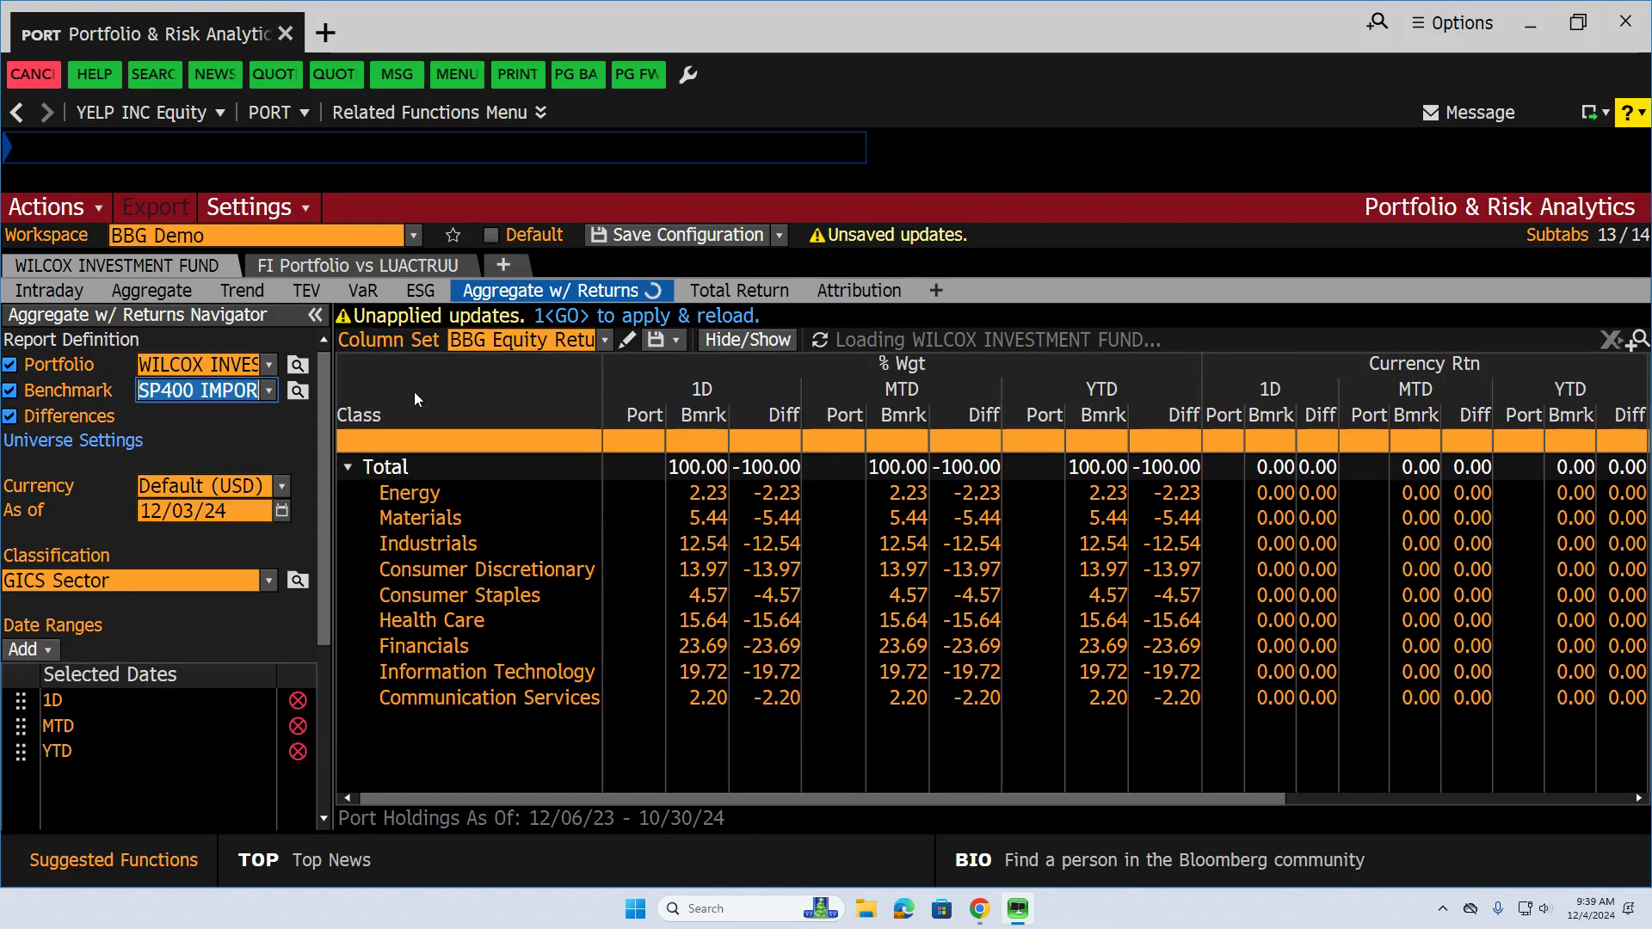
# Apply and reload, then review the sector weights and 1D, MTD, YTD returns versus SP400
pyautogui.click(633, 318)
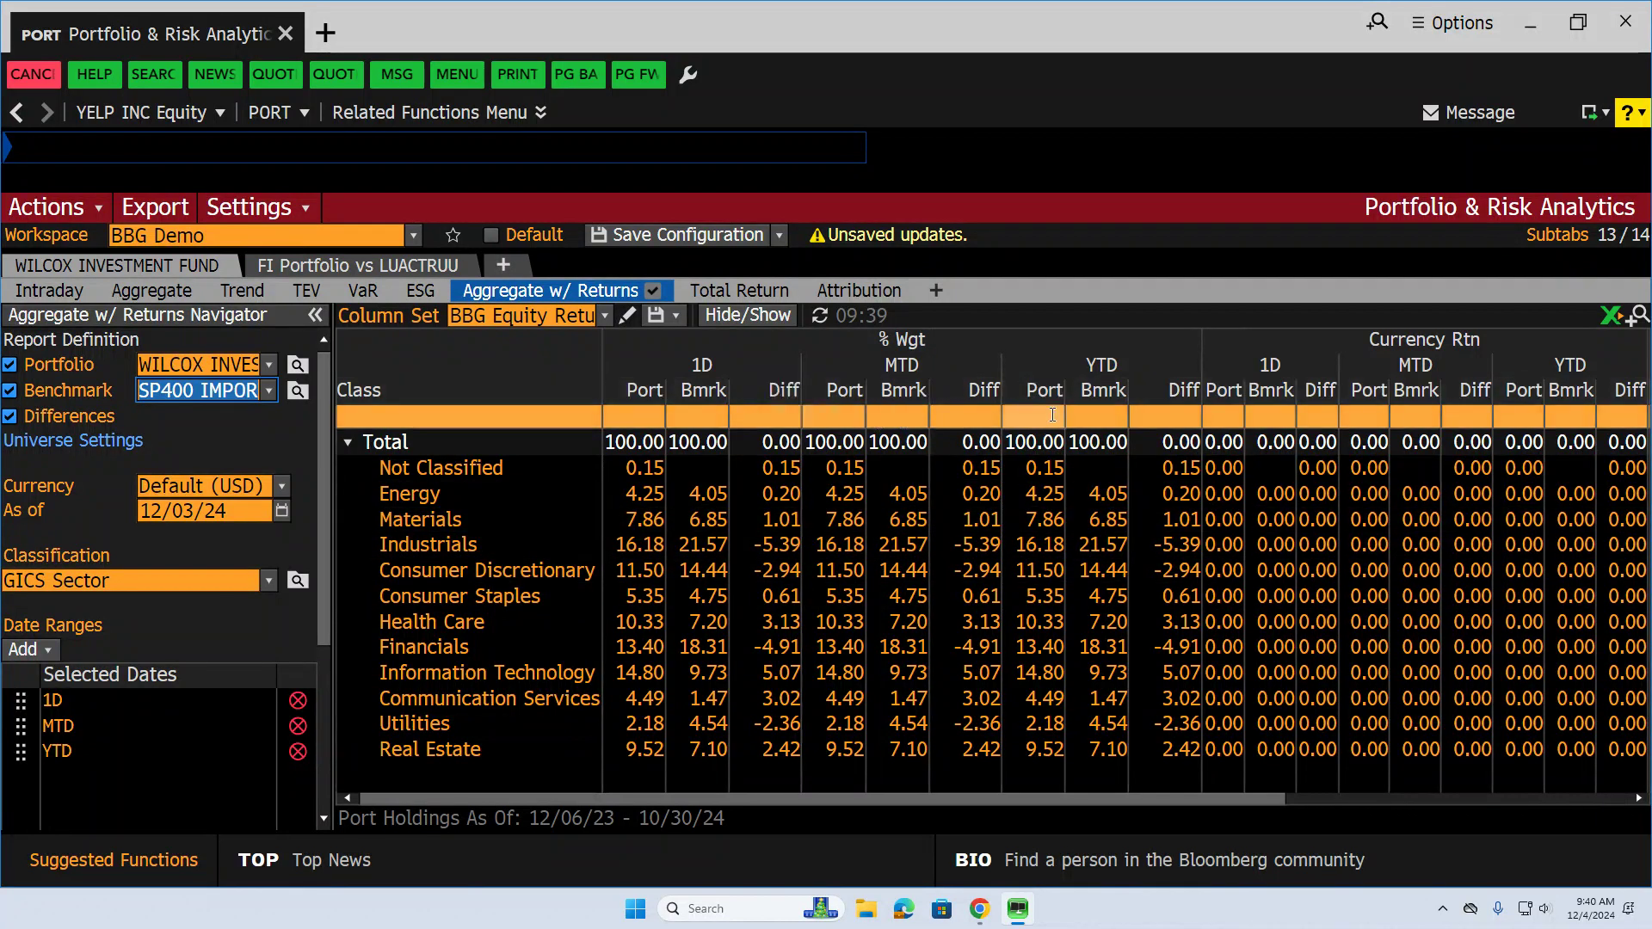
pyautogui.moveTo(1086, 800); pyautogui.dragTo(1545, 886)
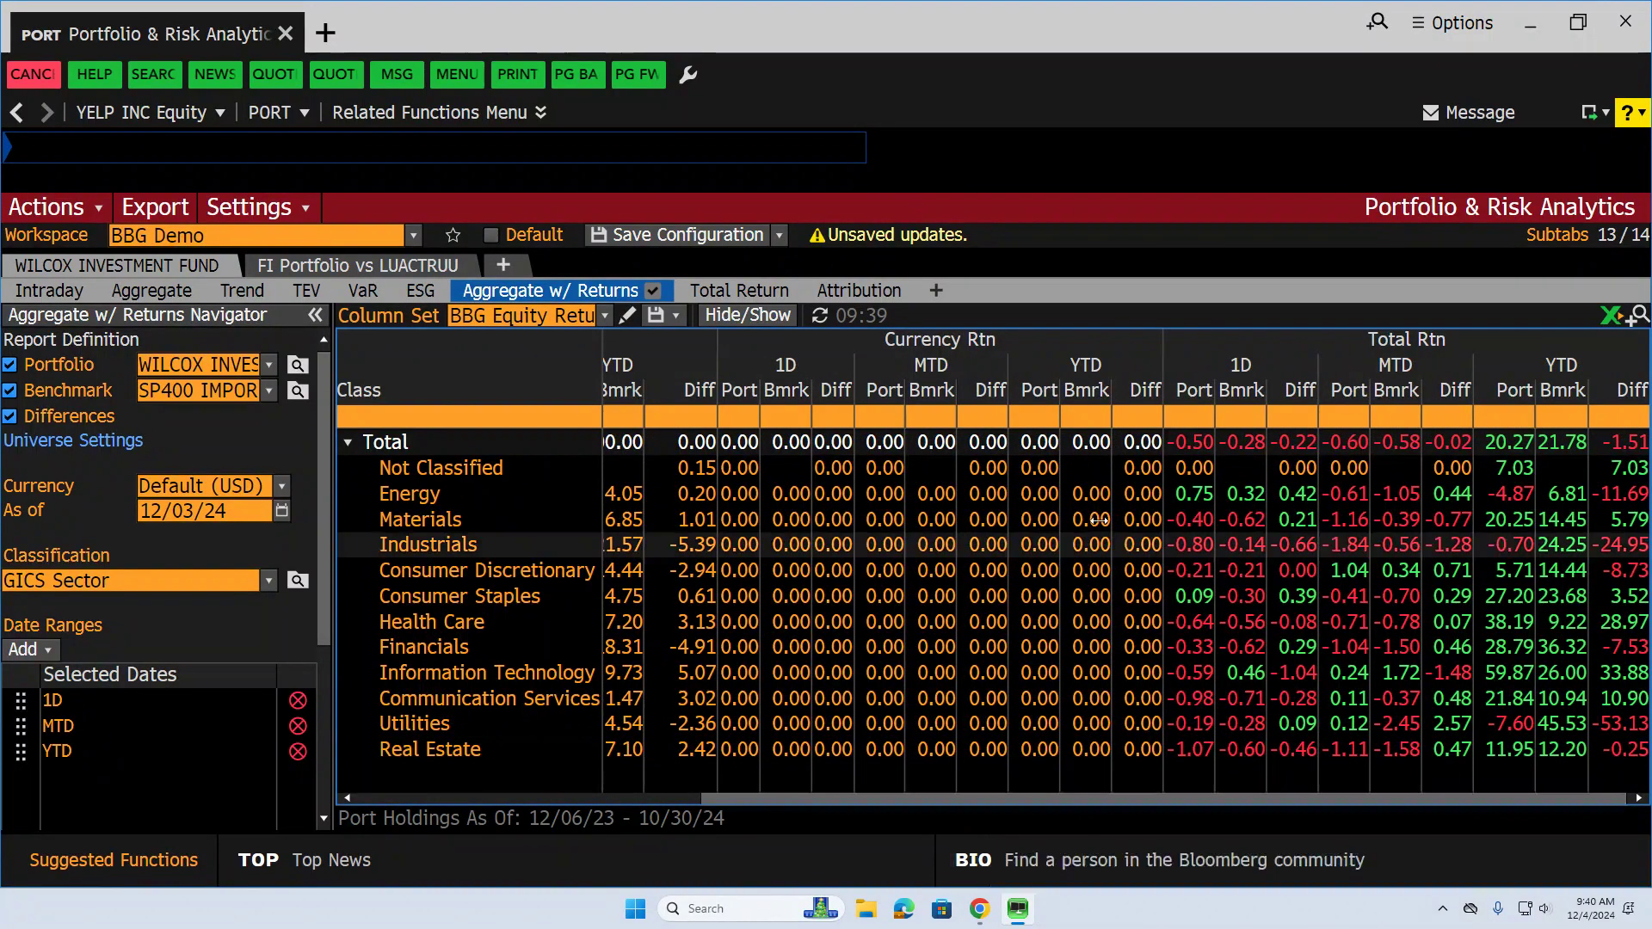
pyautogui.moveTo(1050, 800); pyautogui.dragTo(717, 752)
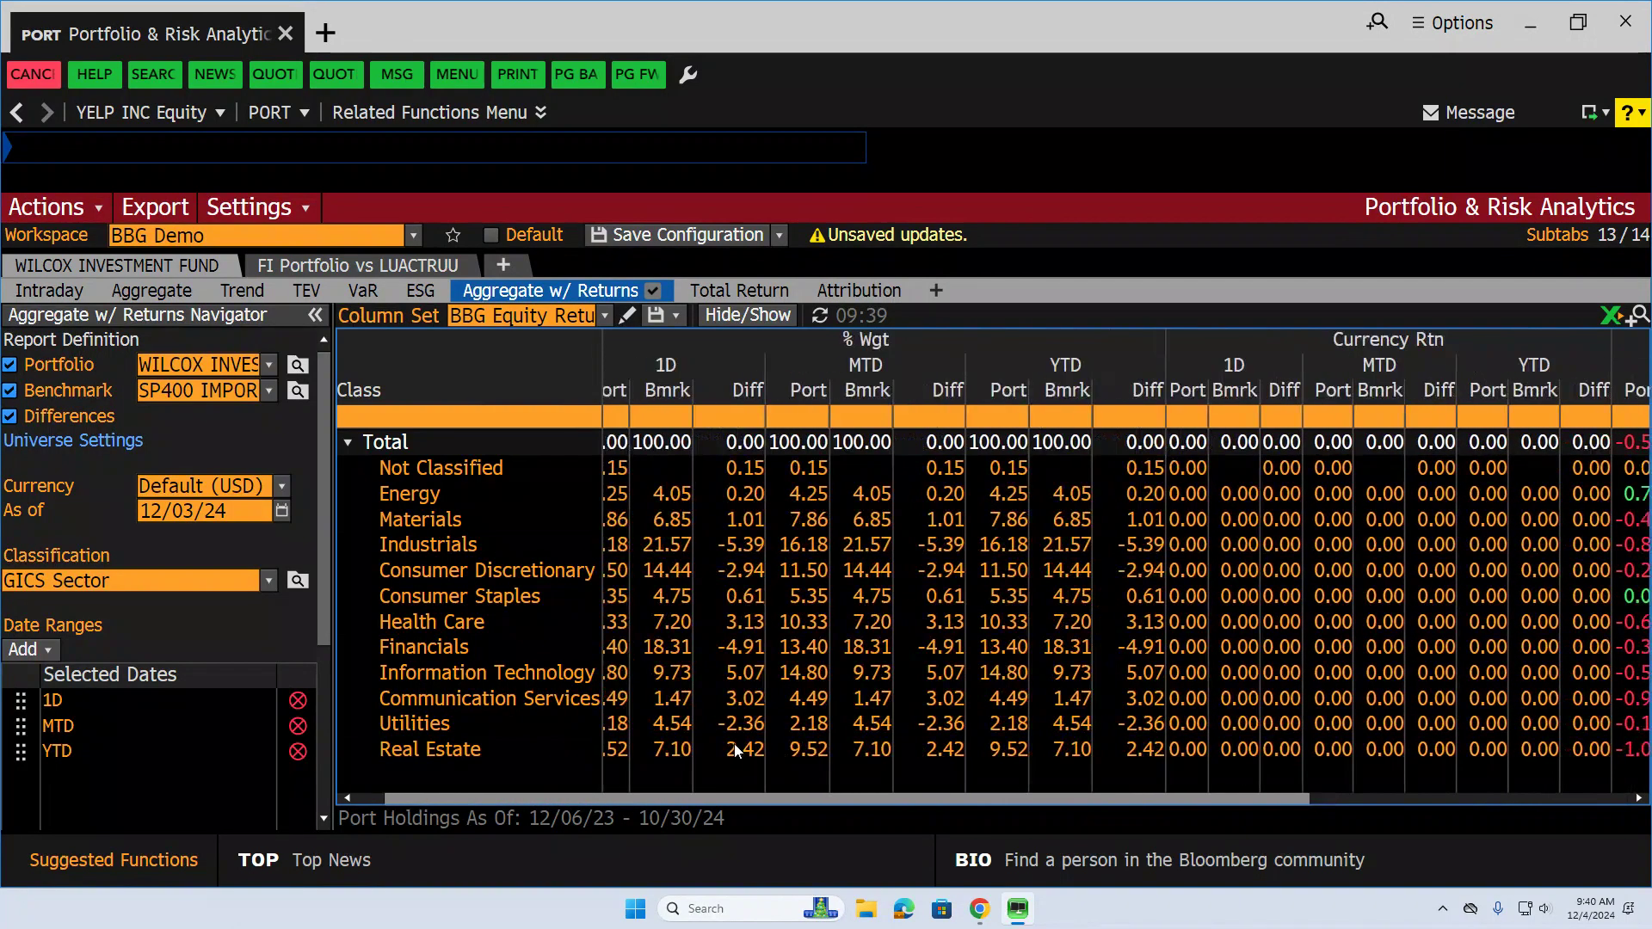
# Hide the Portfolio, Benchmark and Difference Currency Rtn columns in the returns table
pyautogui.click(747, 317)
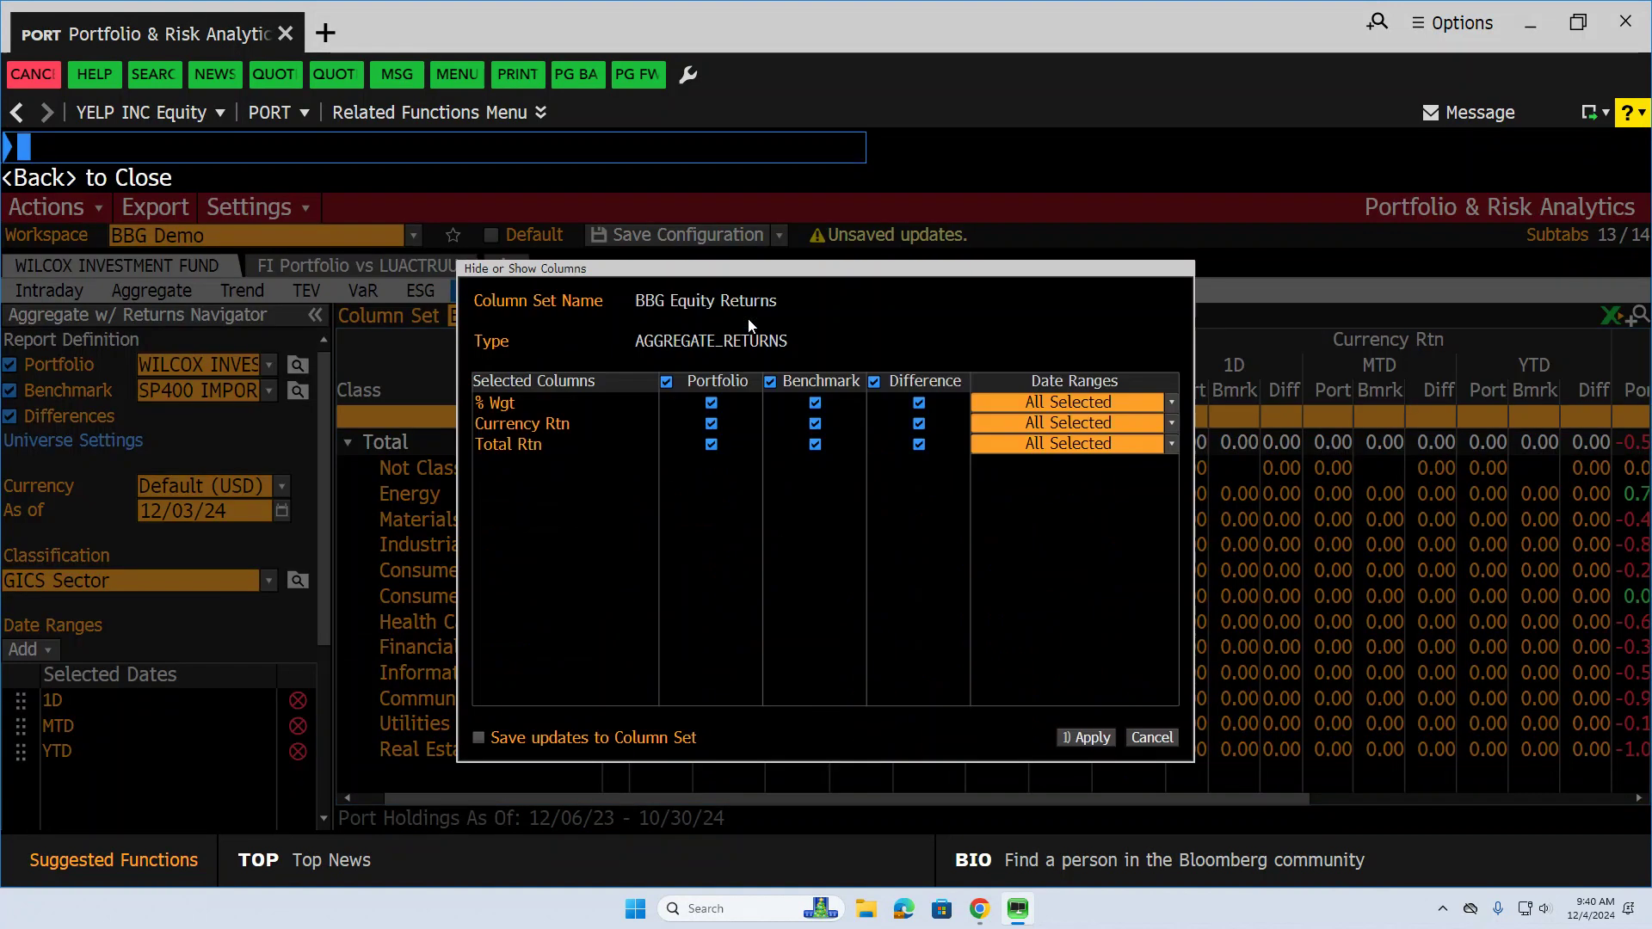
pyautogui.click(711, 424)
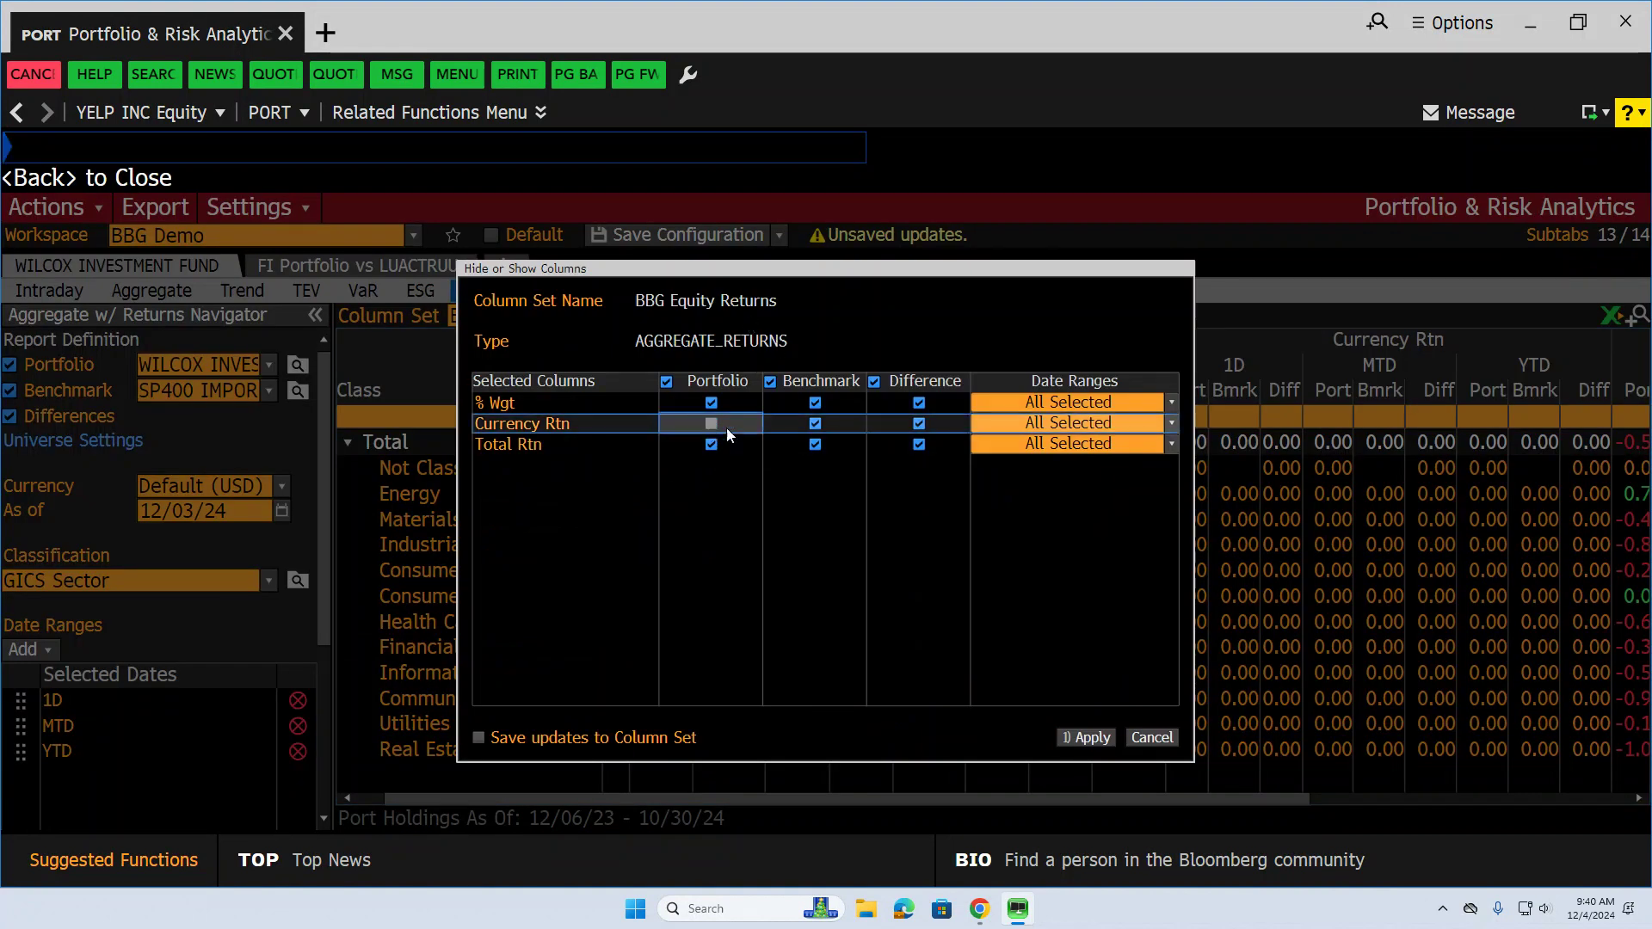
pyautogui.click(818, 422)
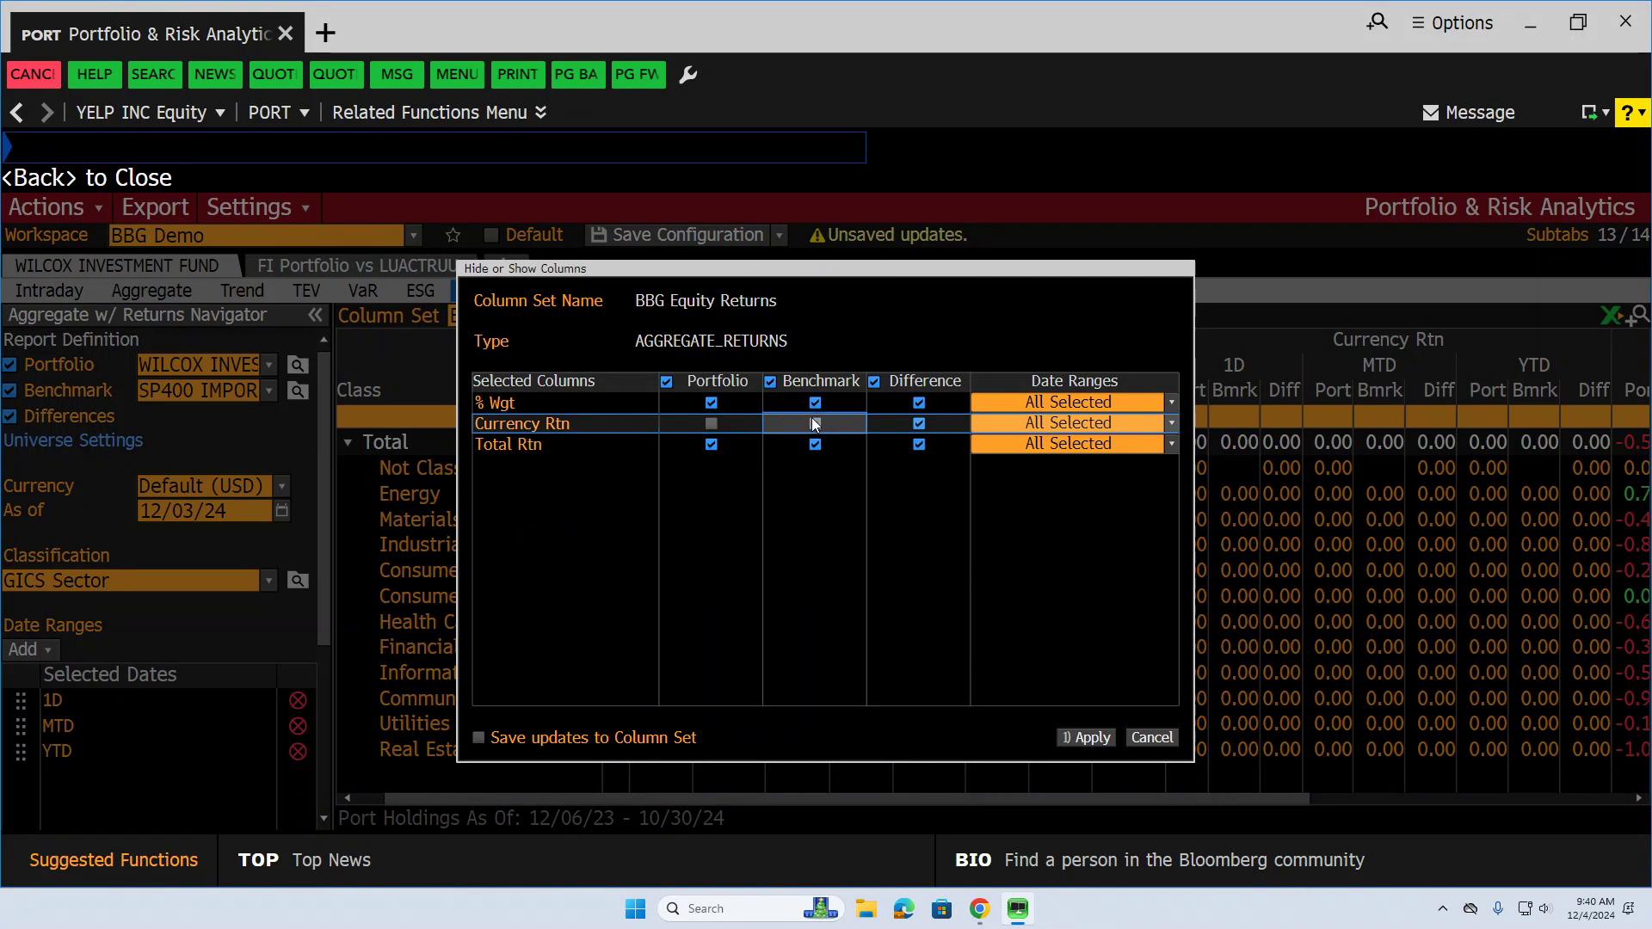
pyautogui.click(918, 424)
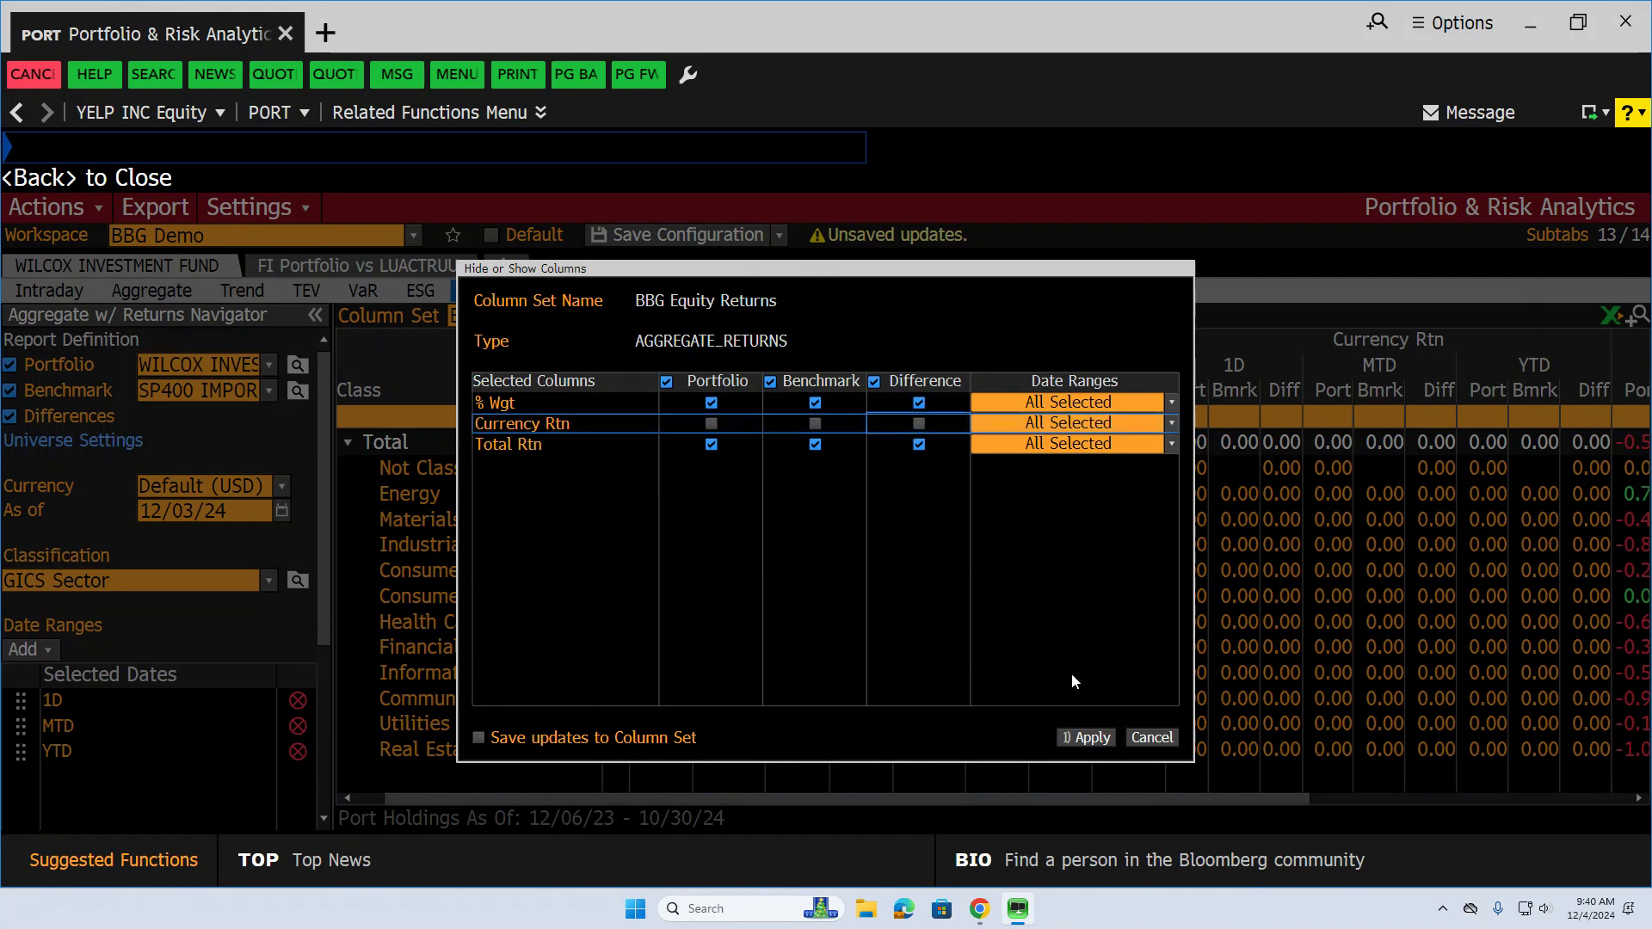
pyautogui.click(1088, 743)
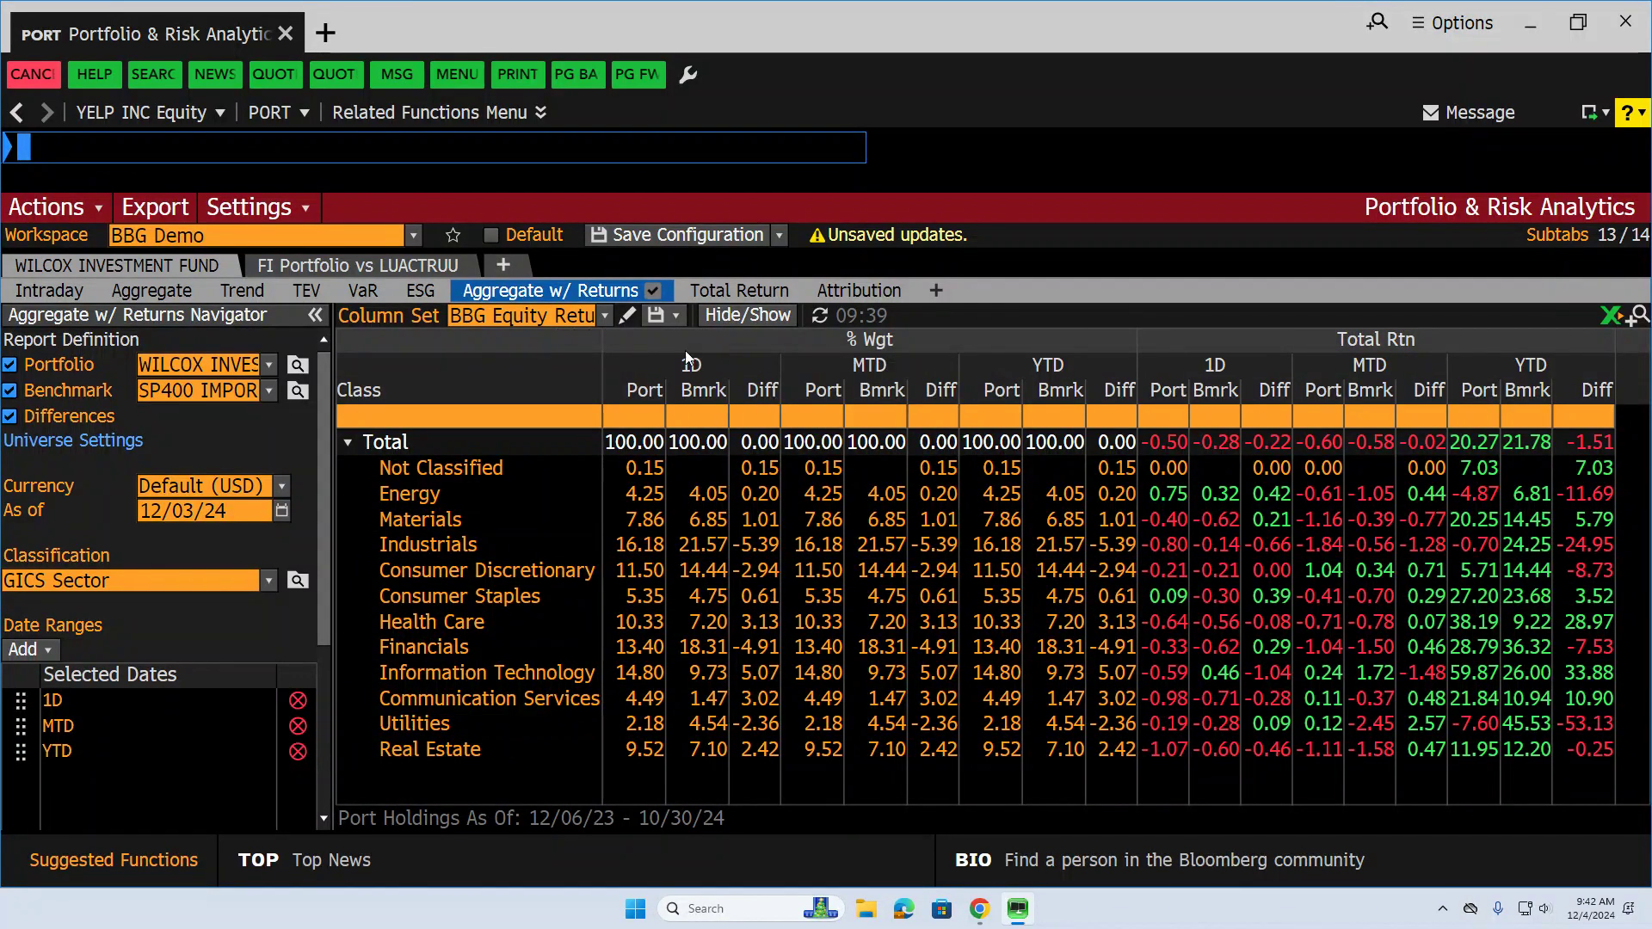
# Load the Attribution report against SP400 IMPORTED, showing -0.02% outperformance
pyautogui.click(862, 292)
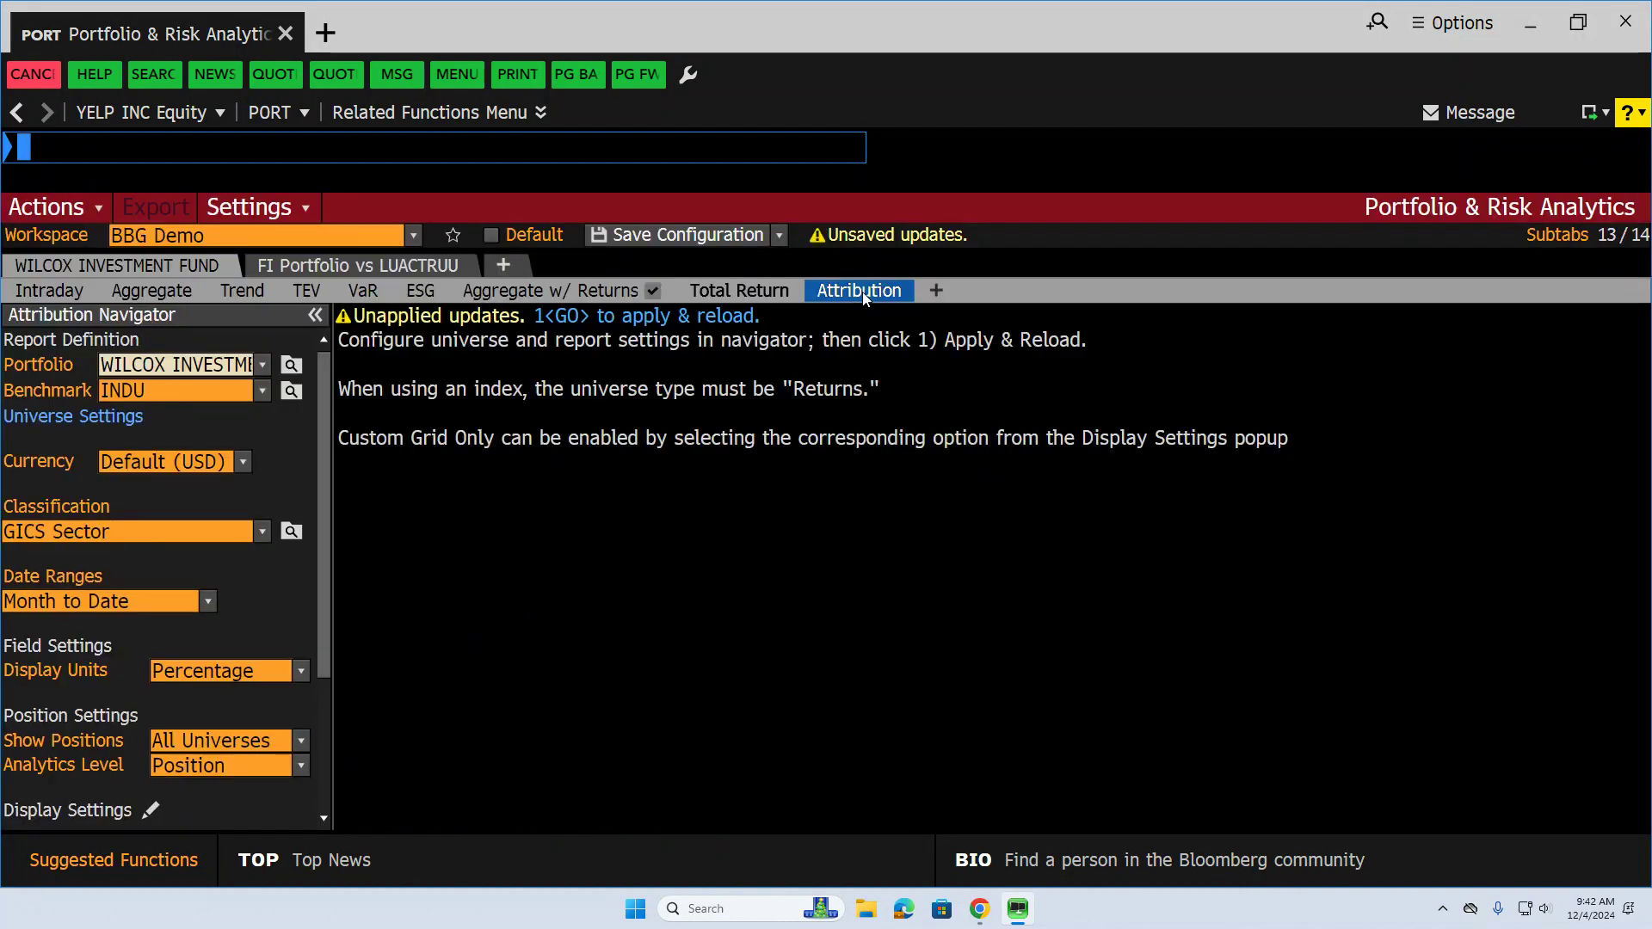
pyautogui.click(262, 390)
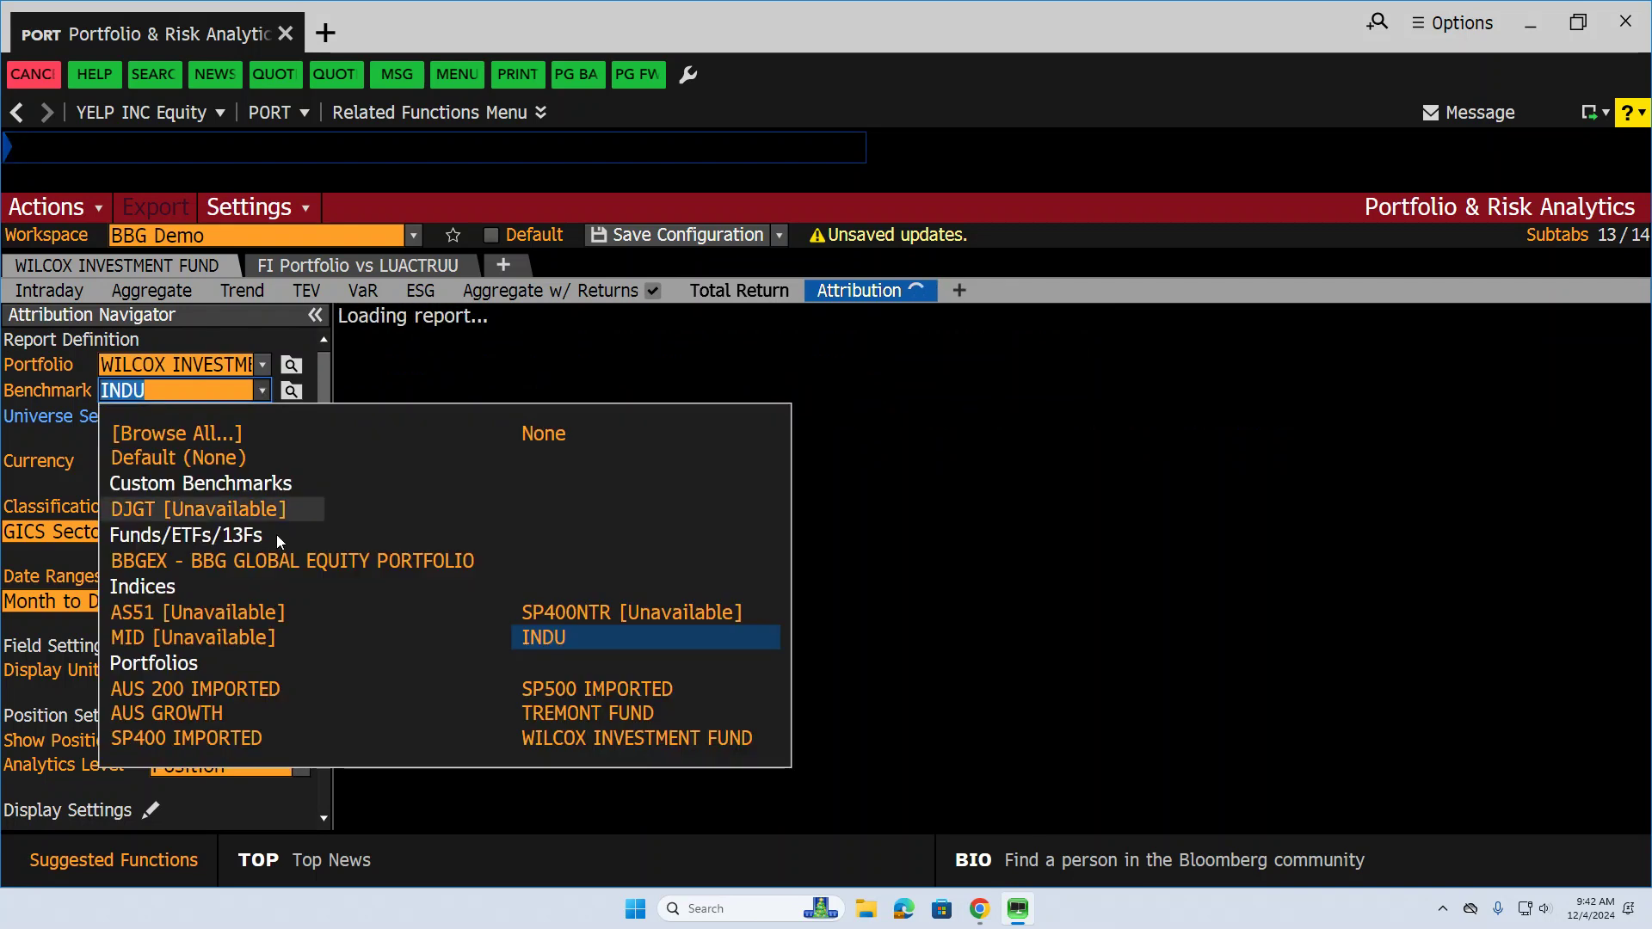
pyautogui.click(208, 736)
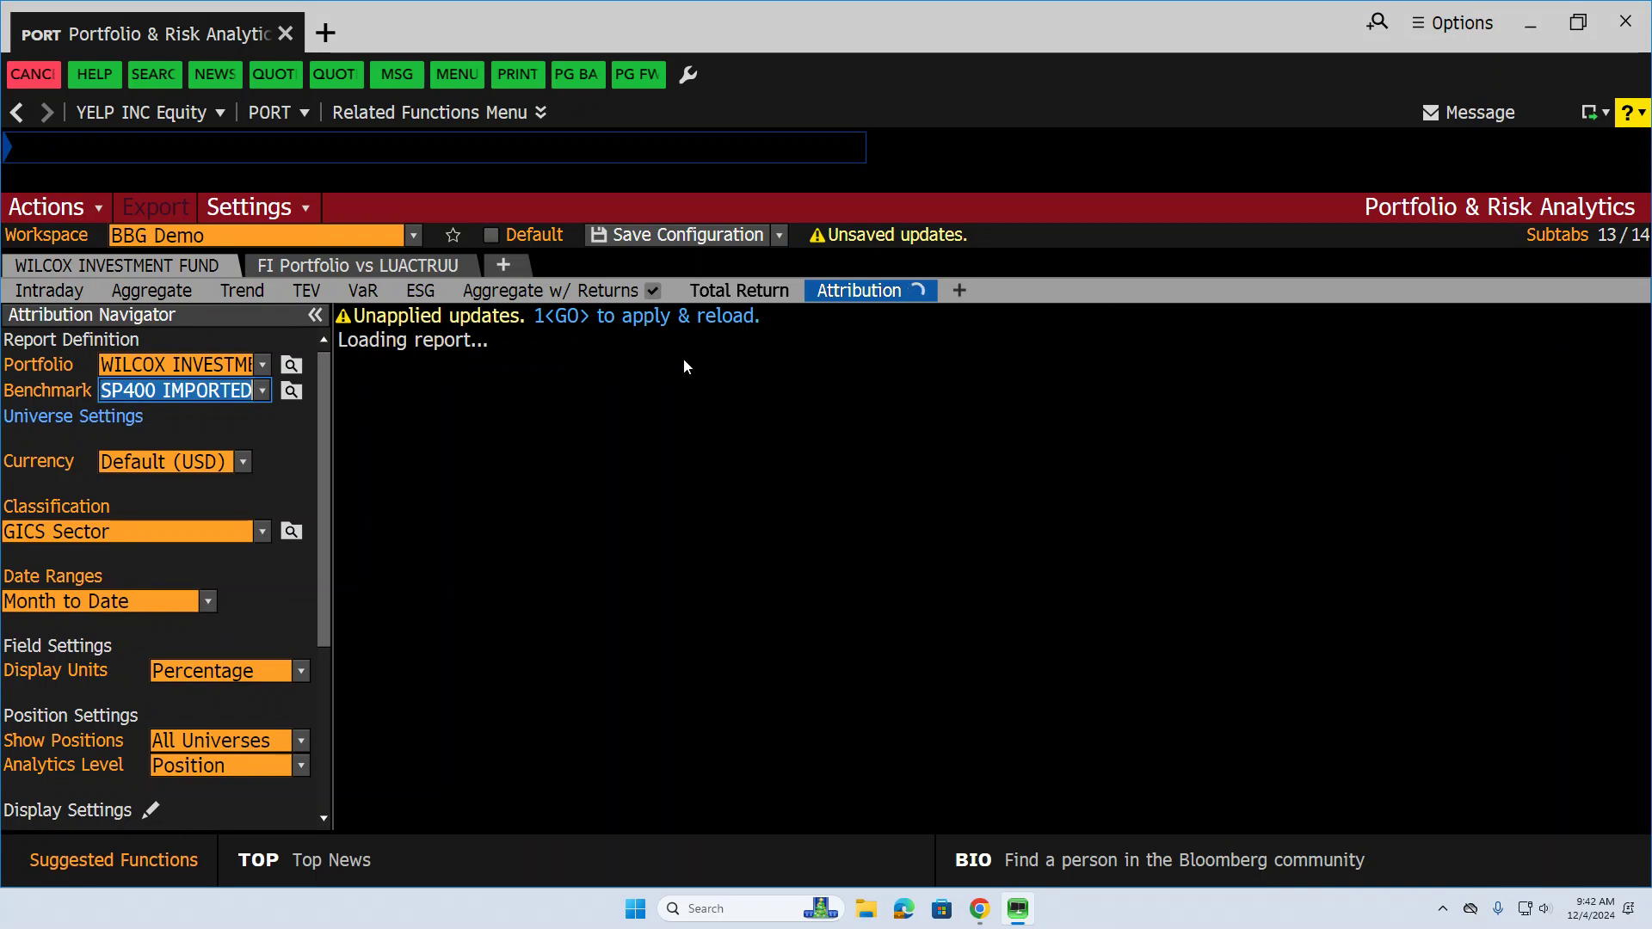
pyautogui.click(641, 316)
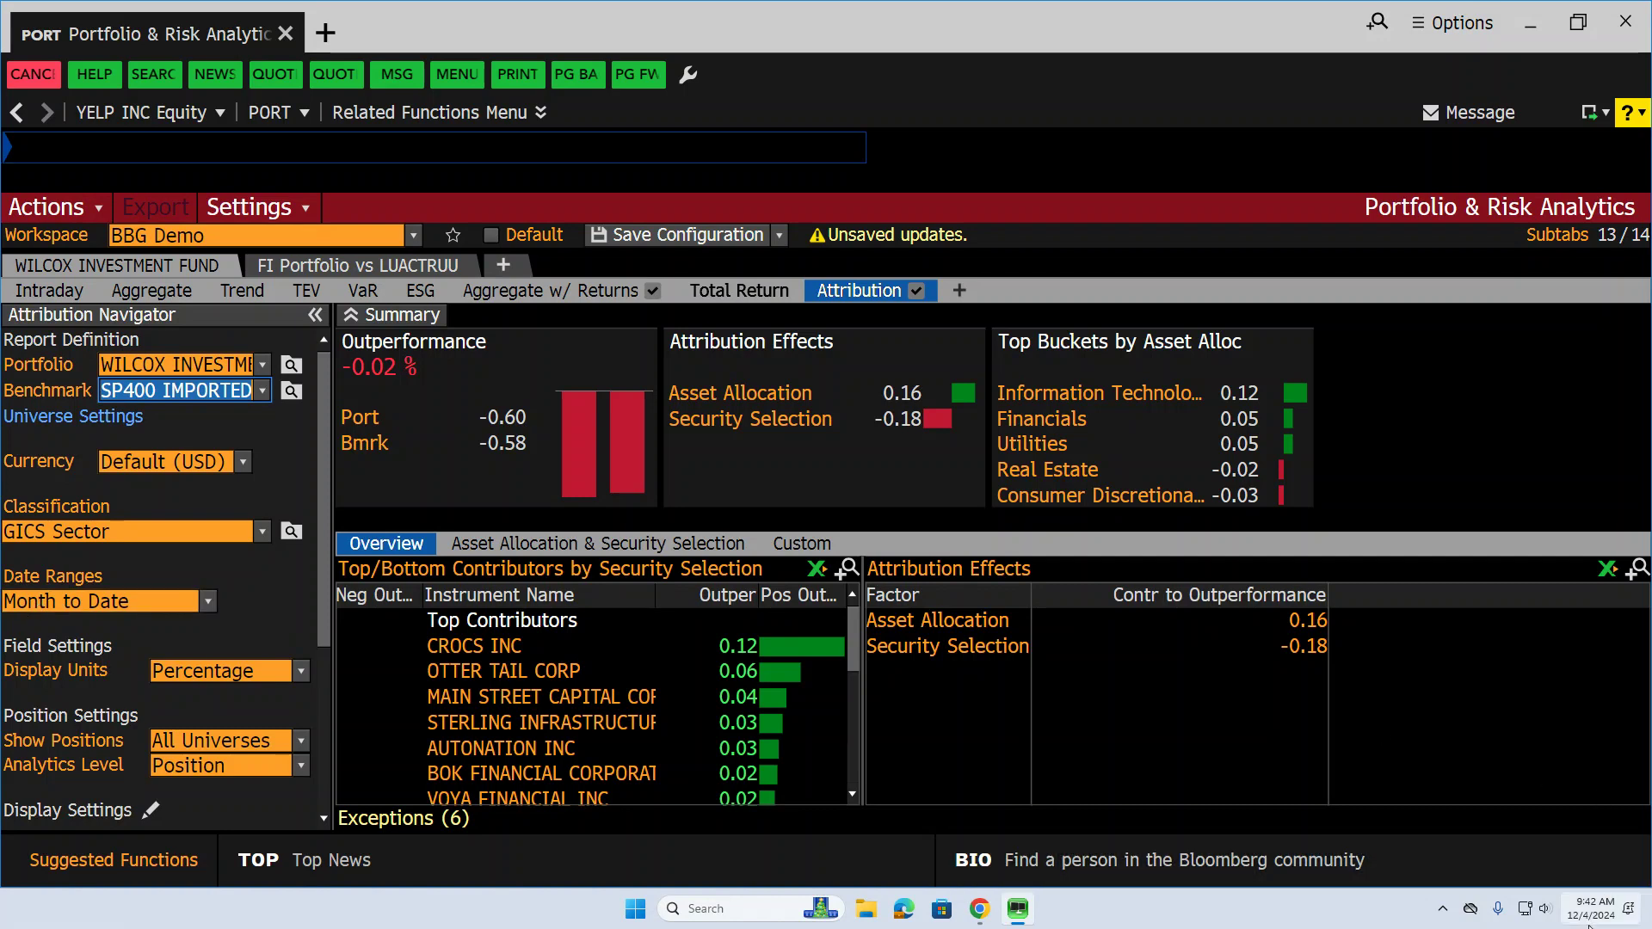
pyautogui.moveTo(1597, 924)
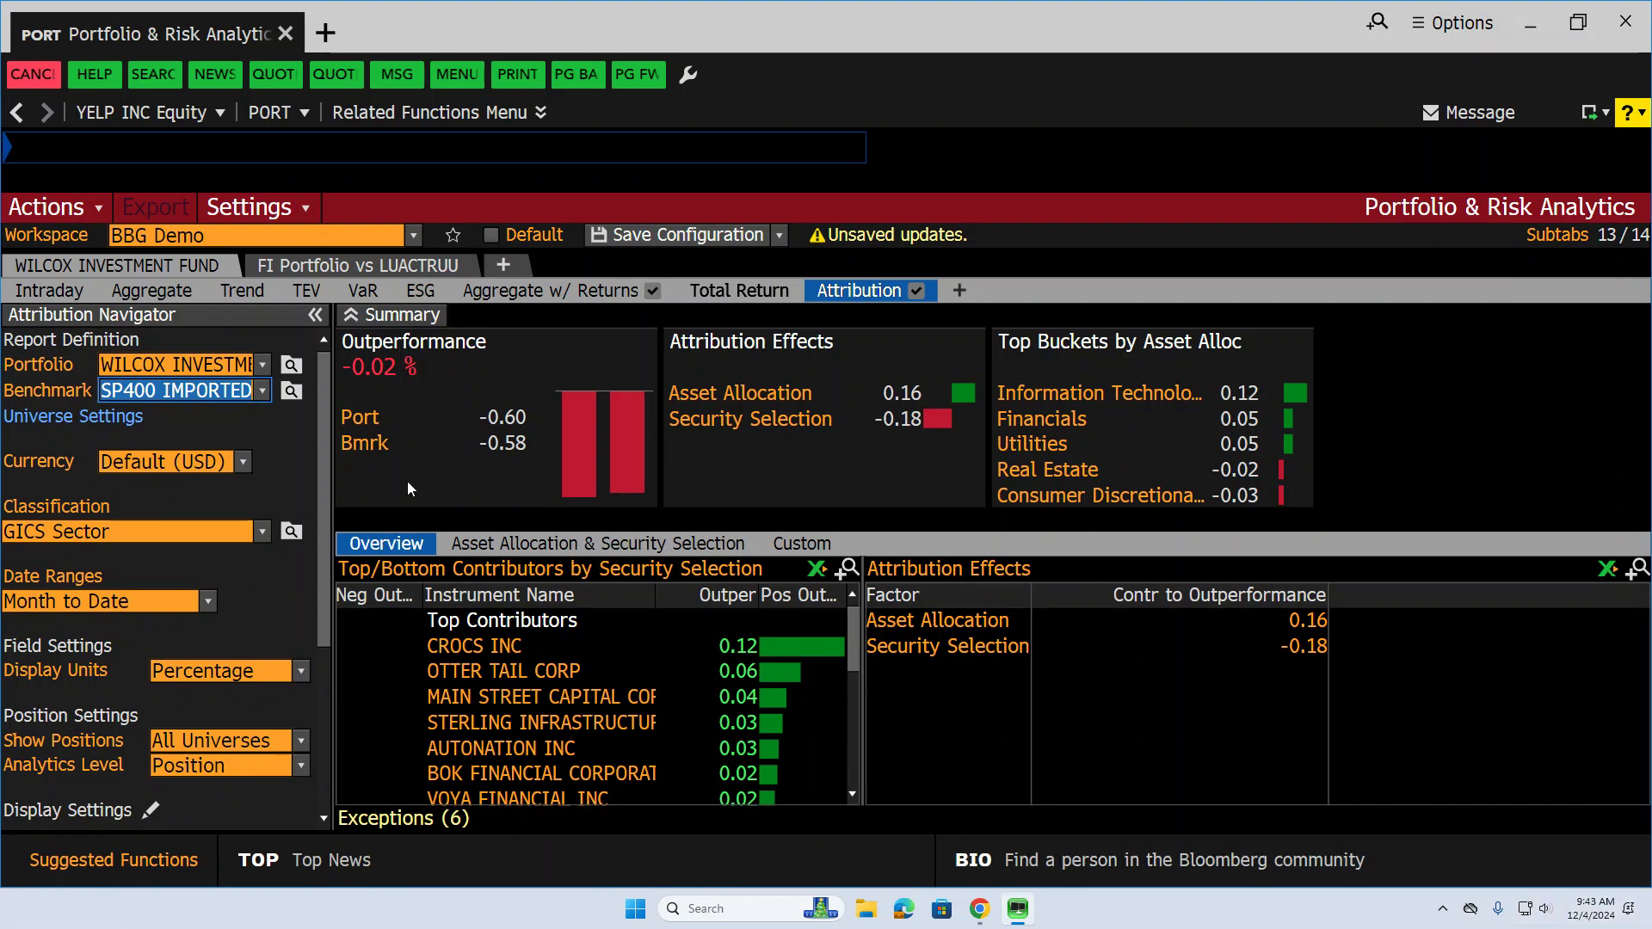
pyautogui.click(207, 603)
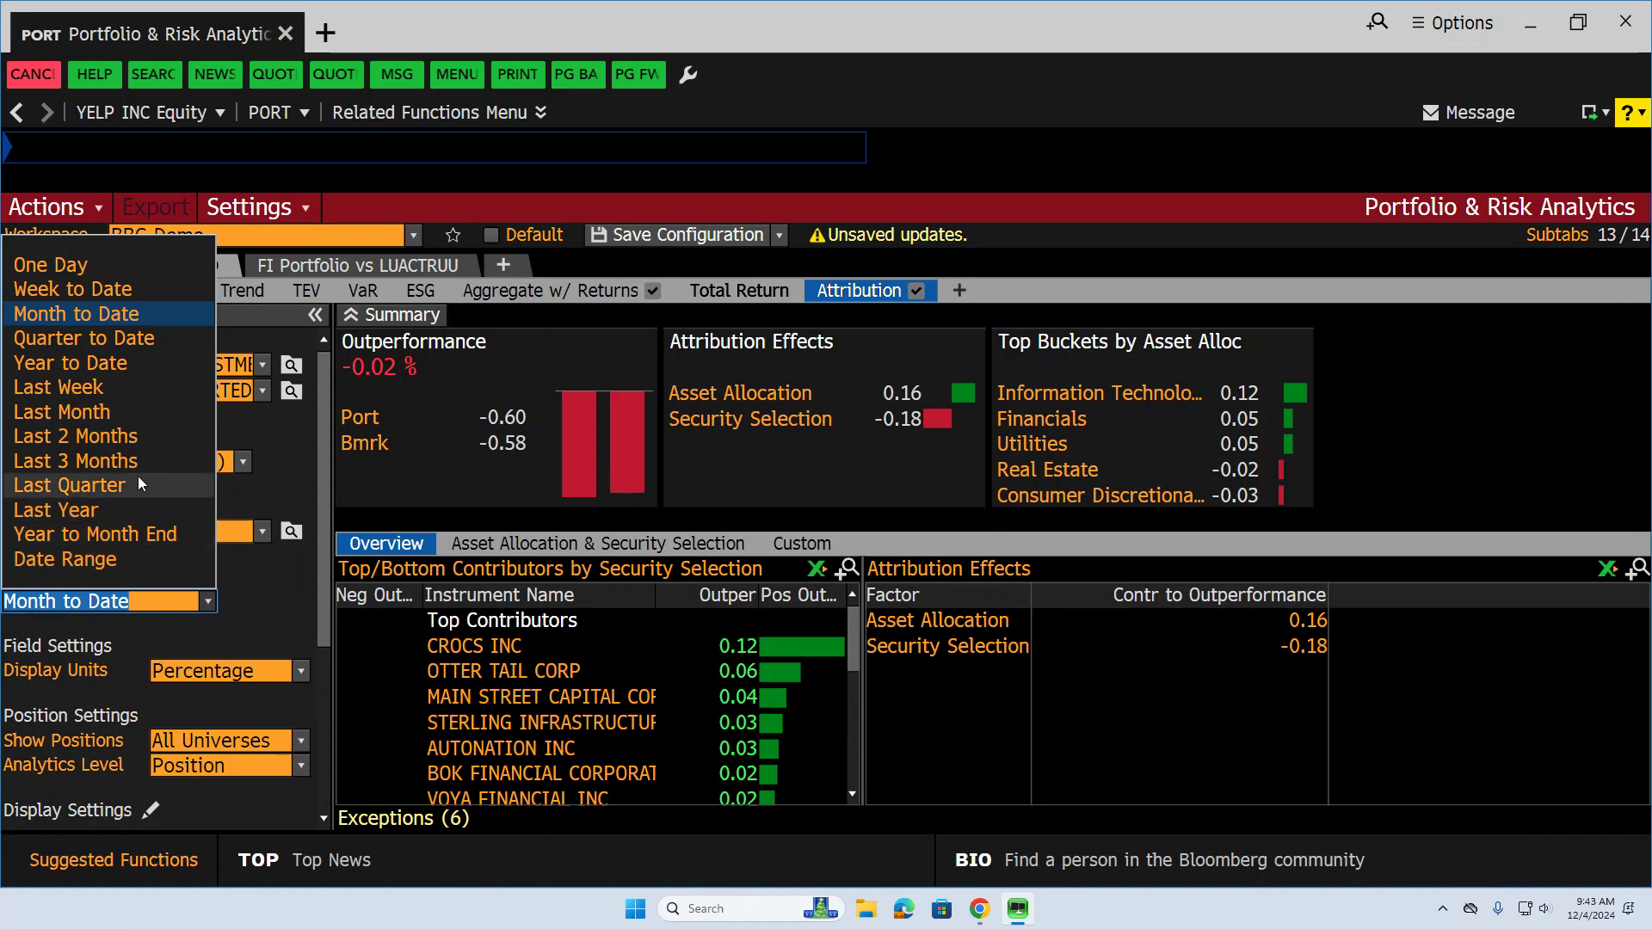
pyautogui.click(129, 363)
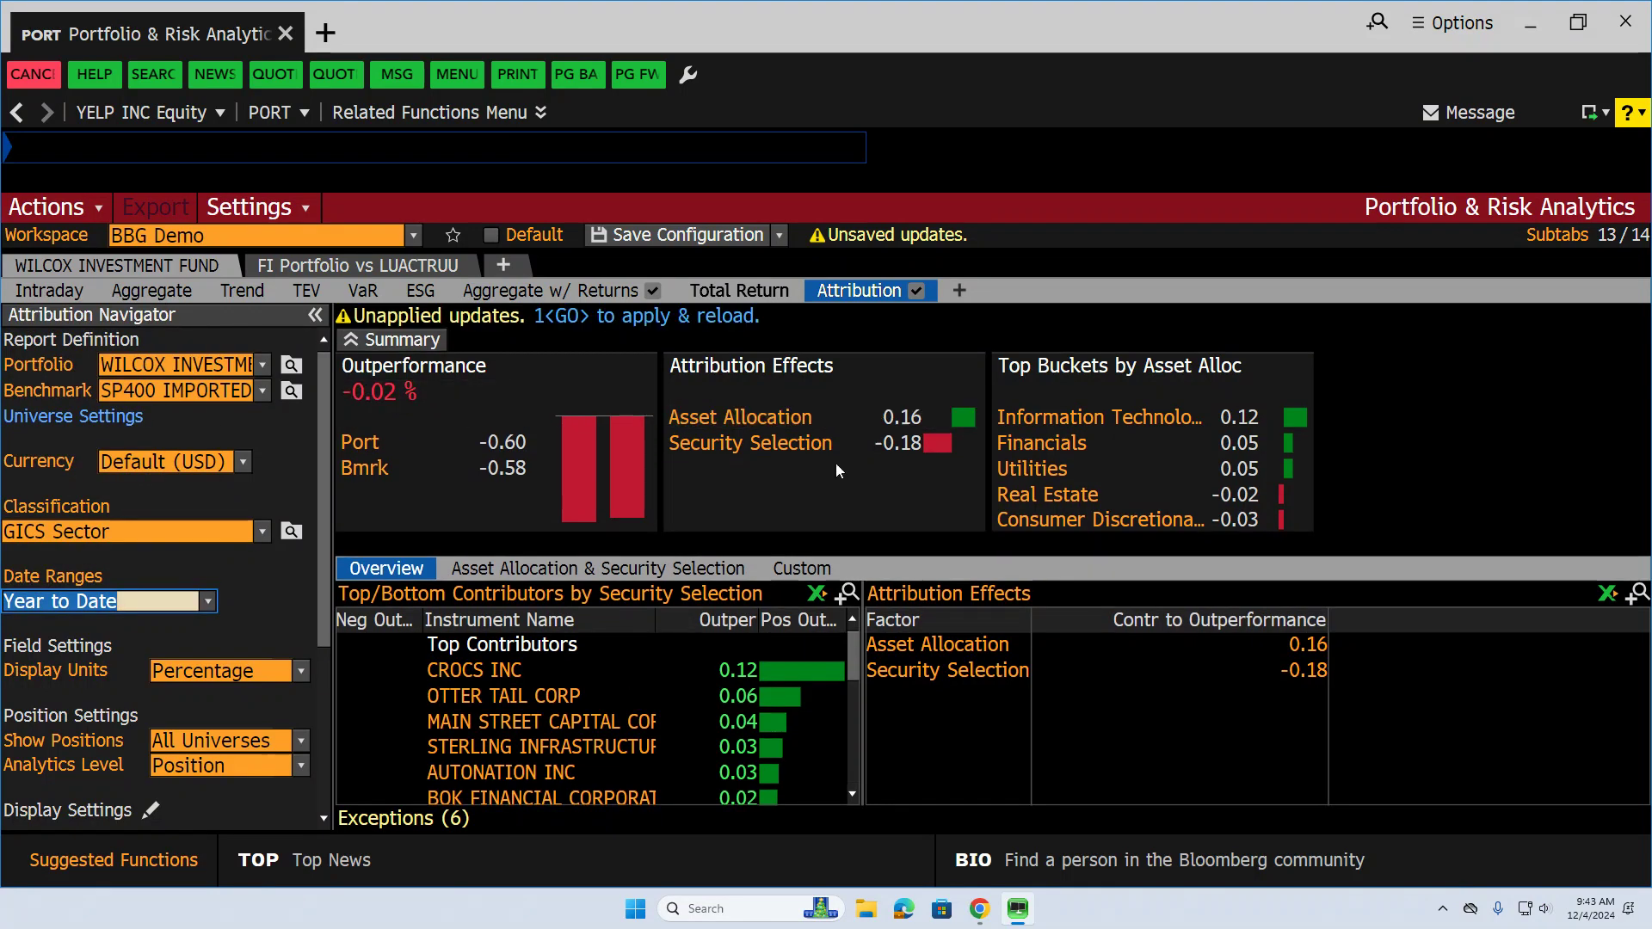
pyautogui.click(638, 318)
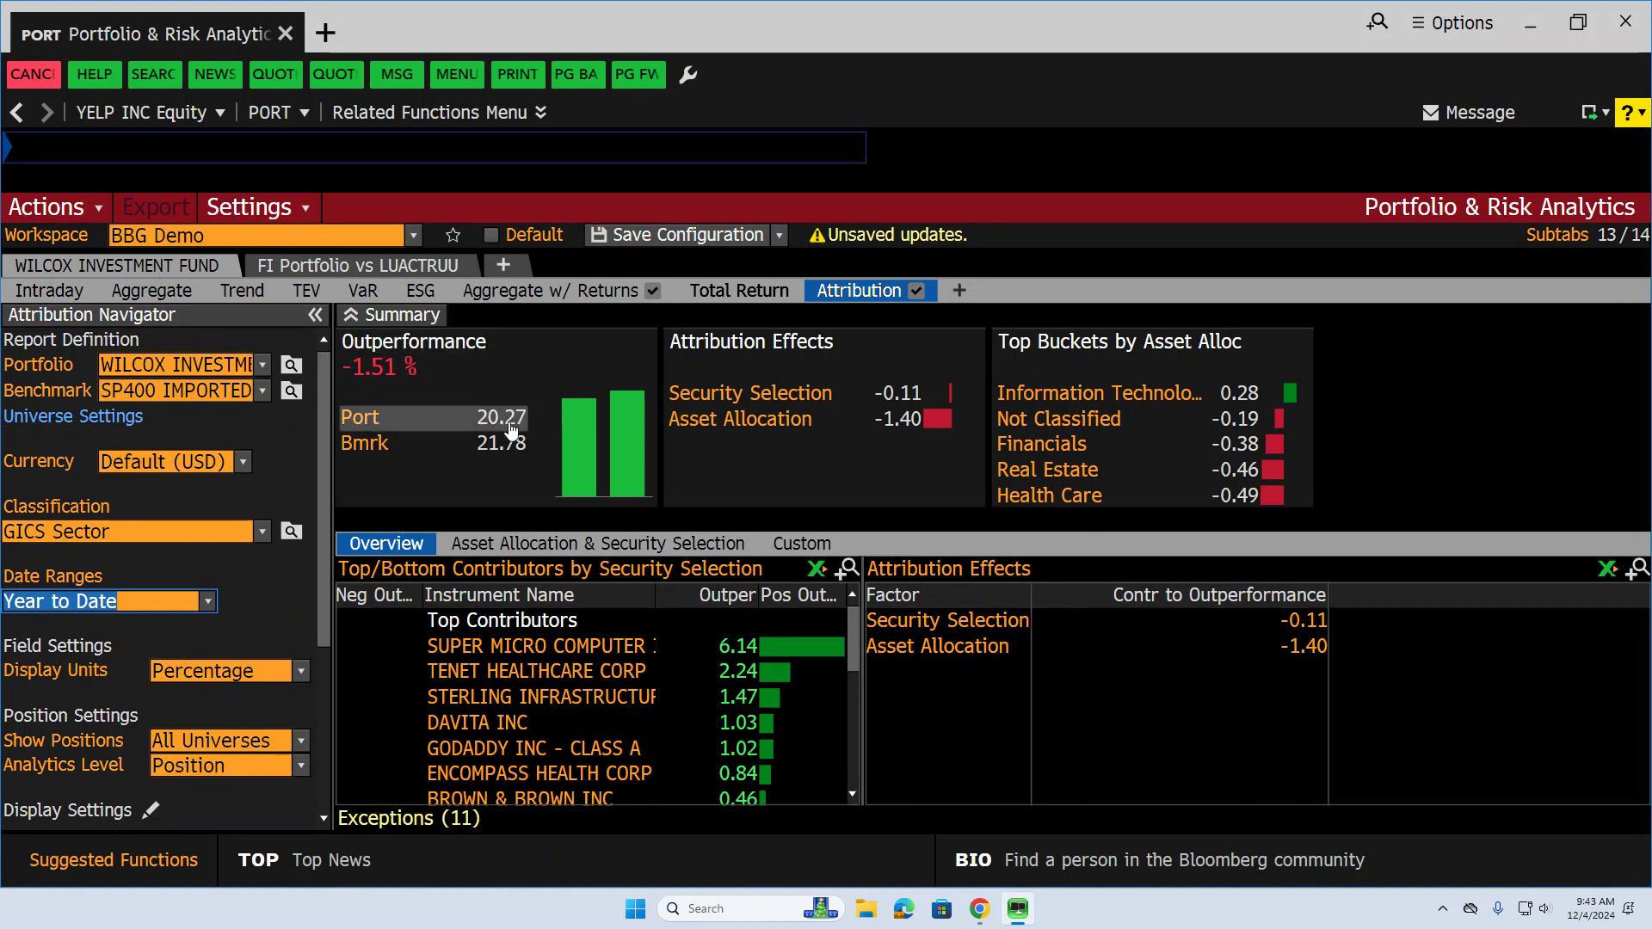
pyautogui.moveTo(509, 425)
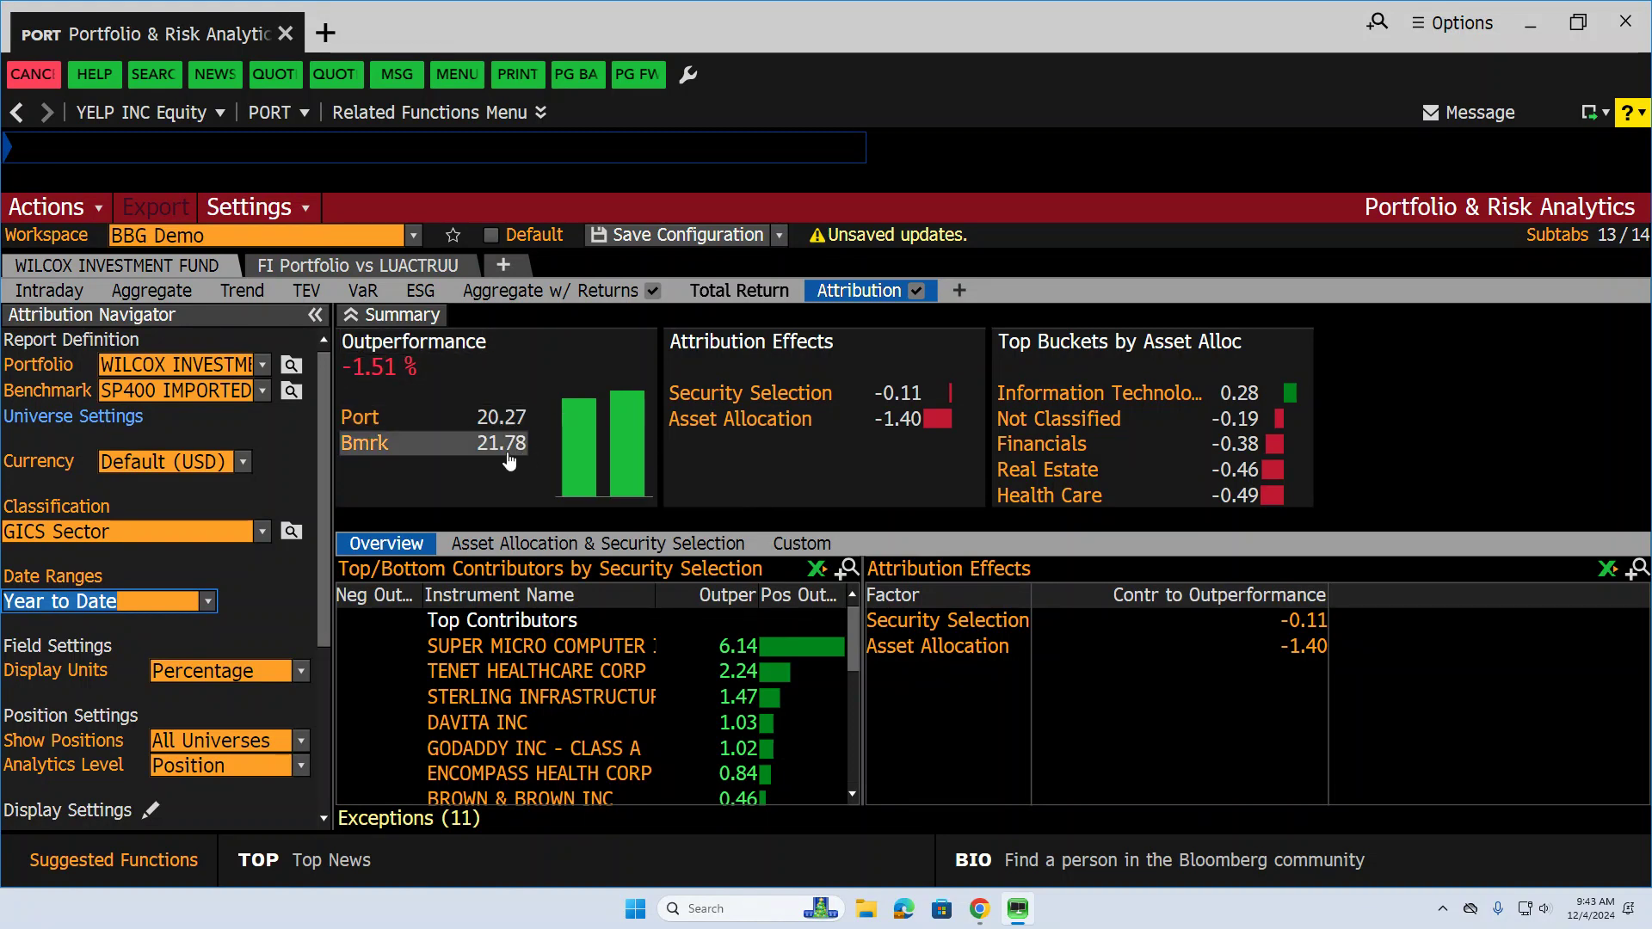
pyautogui.moveTo(507, 462)
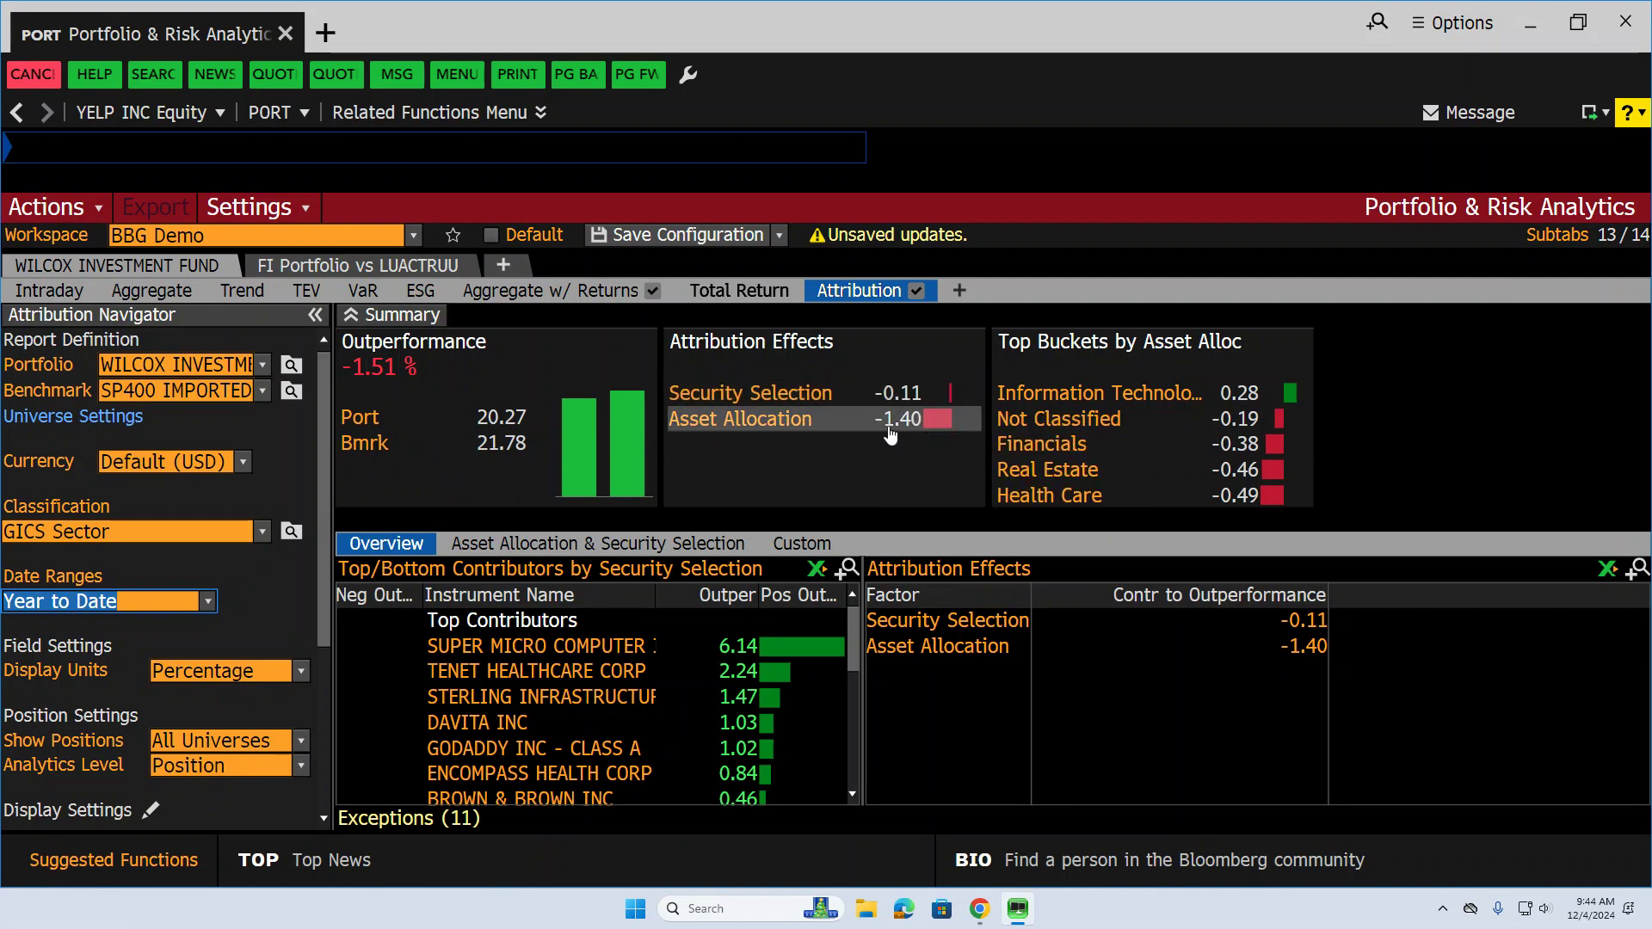
pyautogui.moveTo(895, 425)
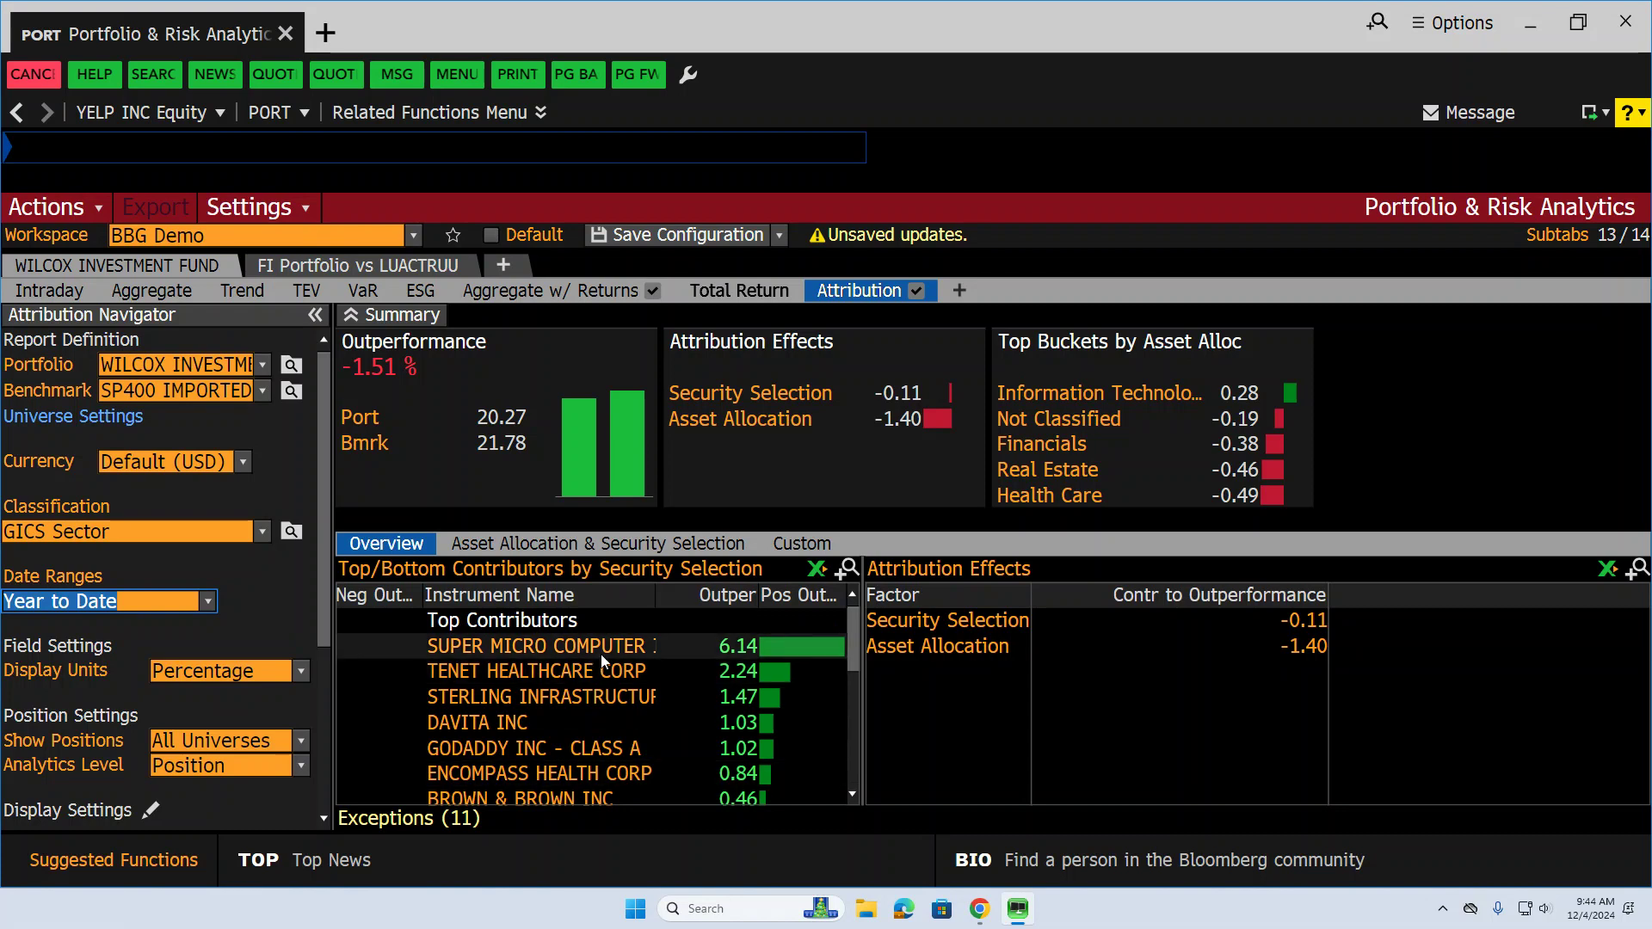
pyautogui.click(854, 632)
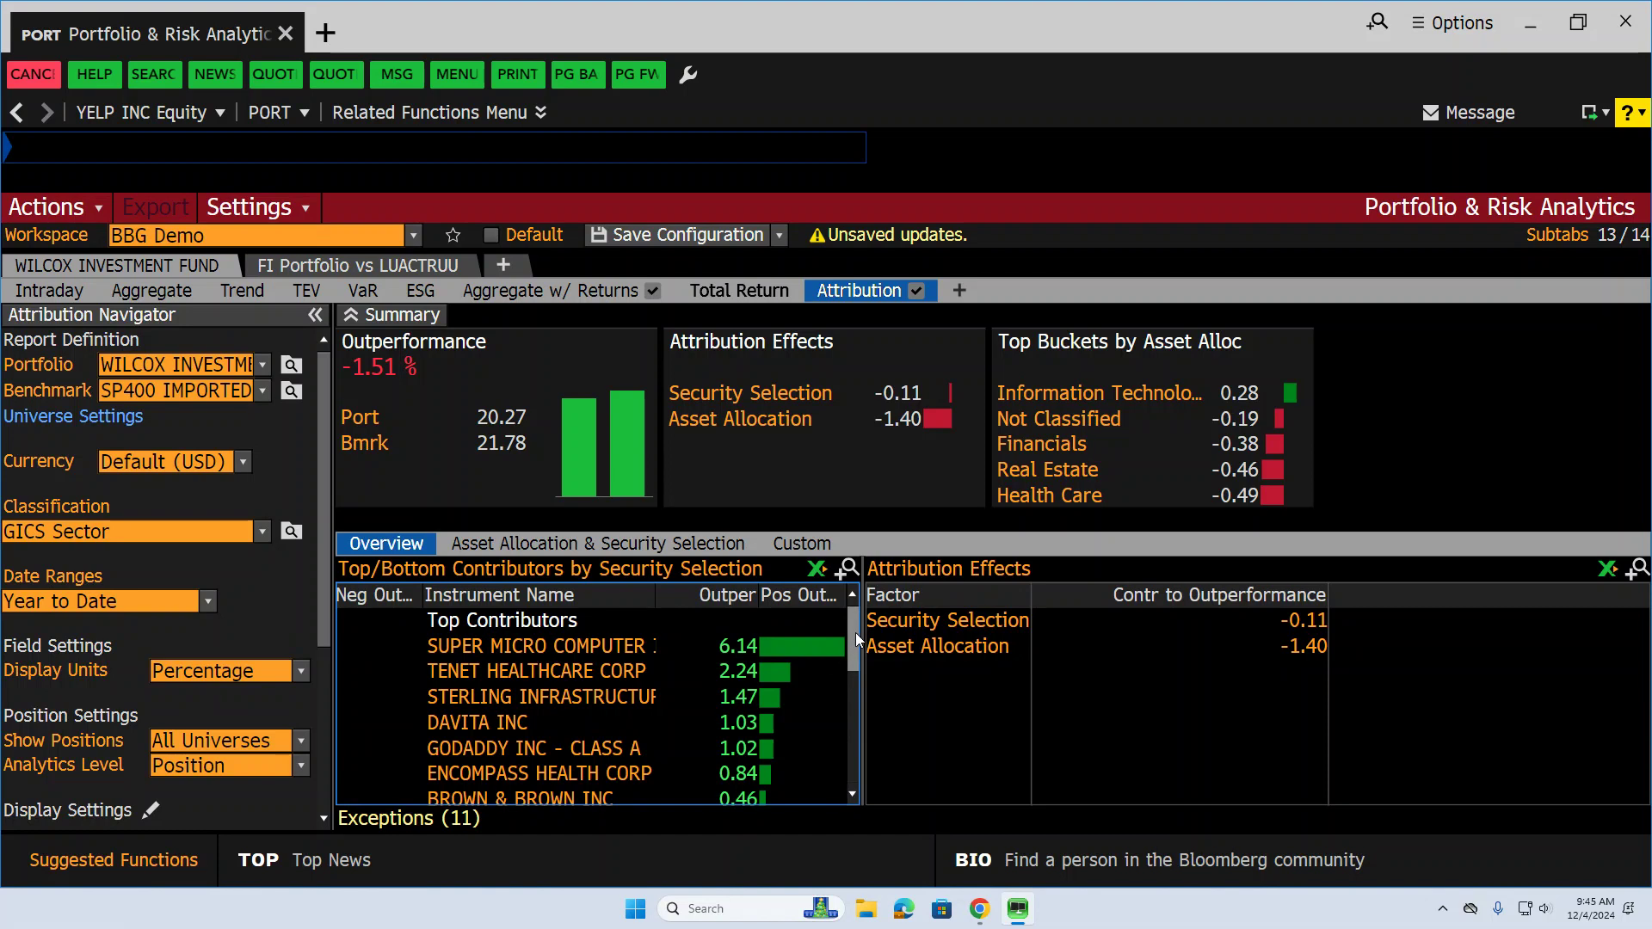
pyautogui.scroll(-1, 855, 632)
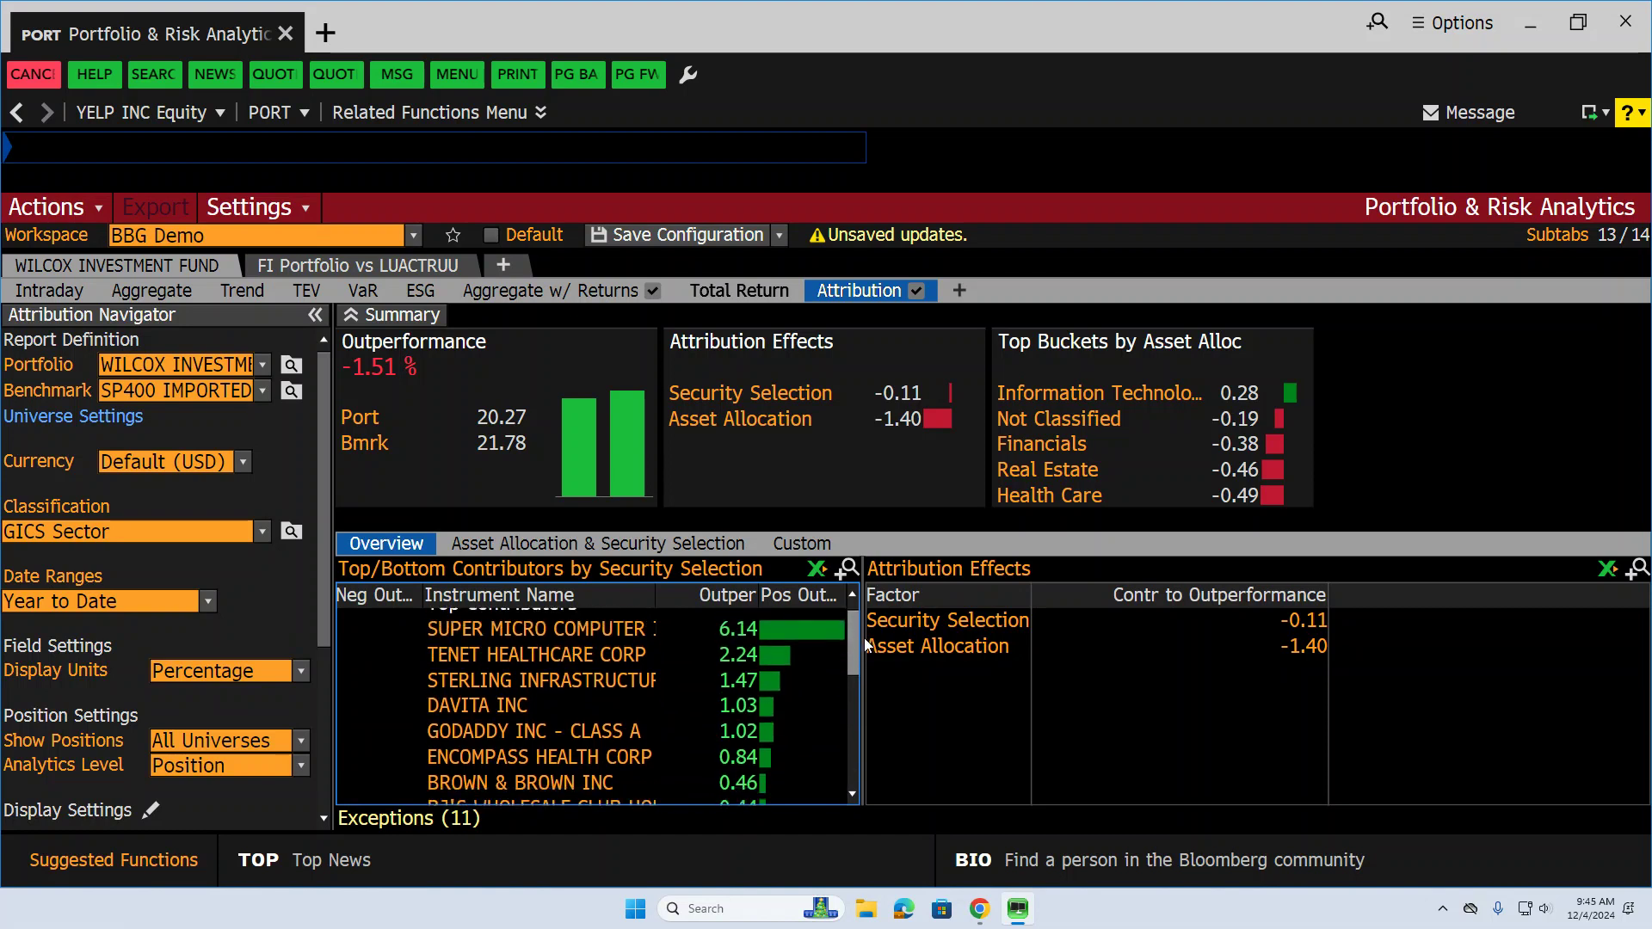
pyautogui.scroll(1, 852, 641)
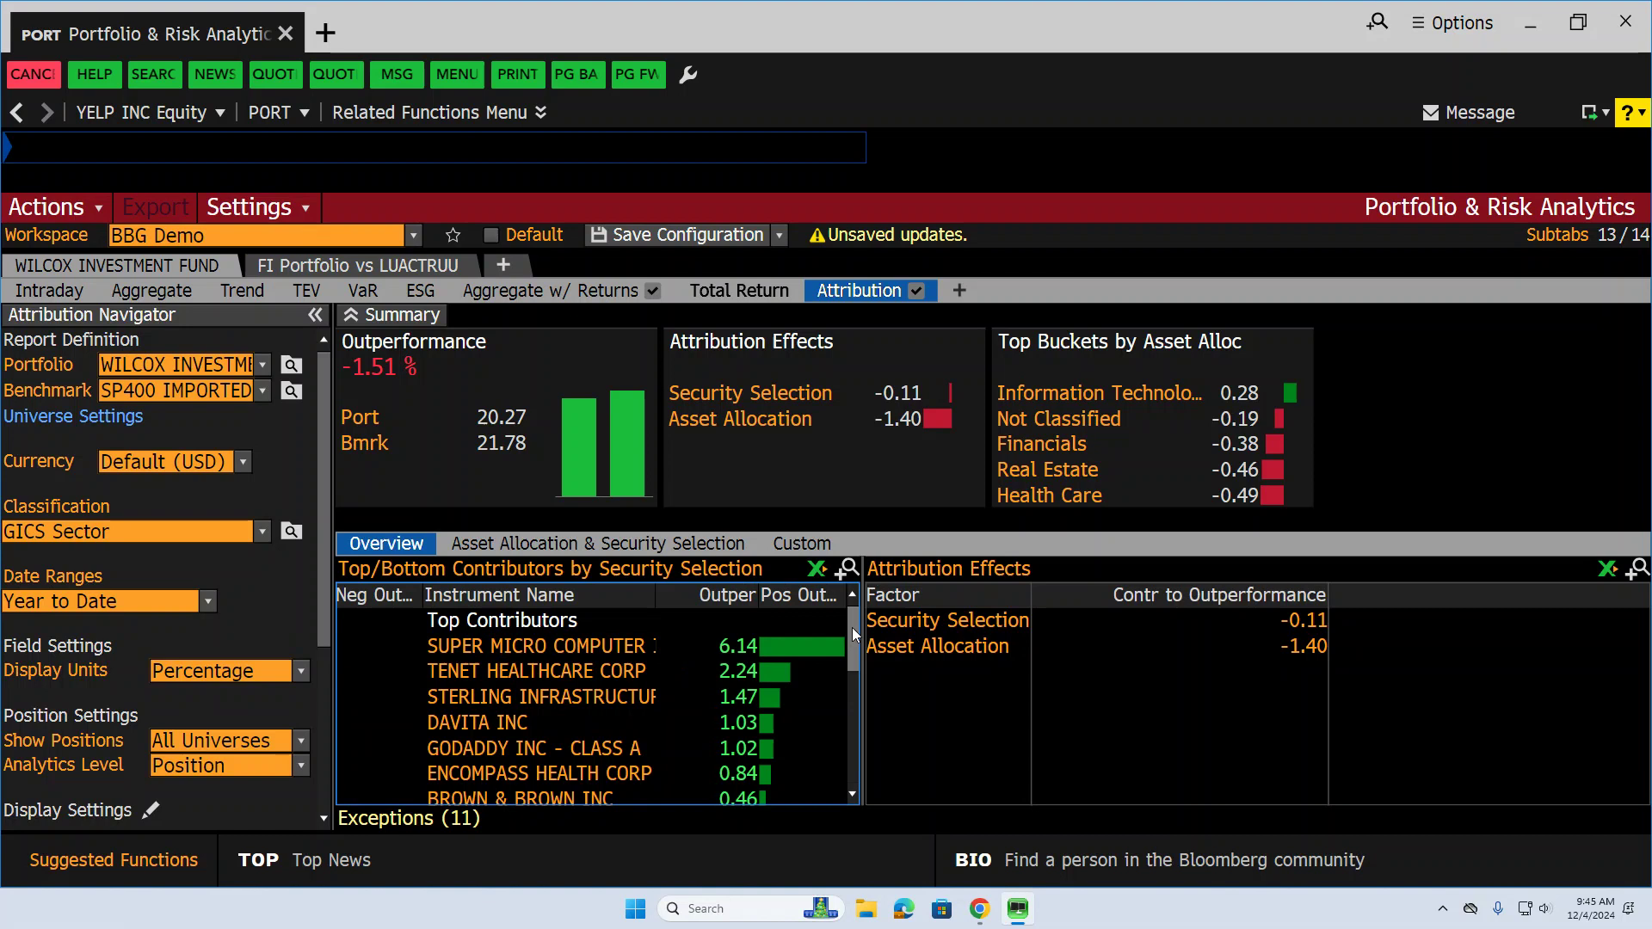
pyautogui.moveTo(851, 627); pyautogui.dragTo(847, 649)
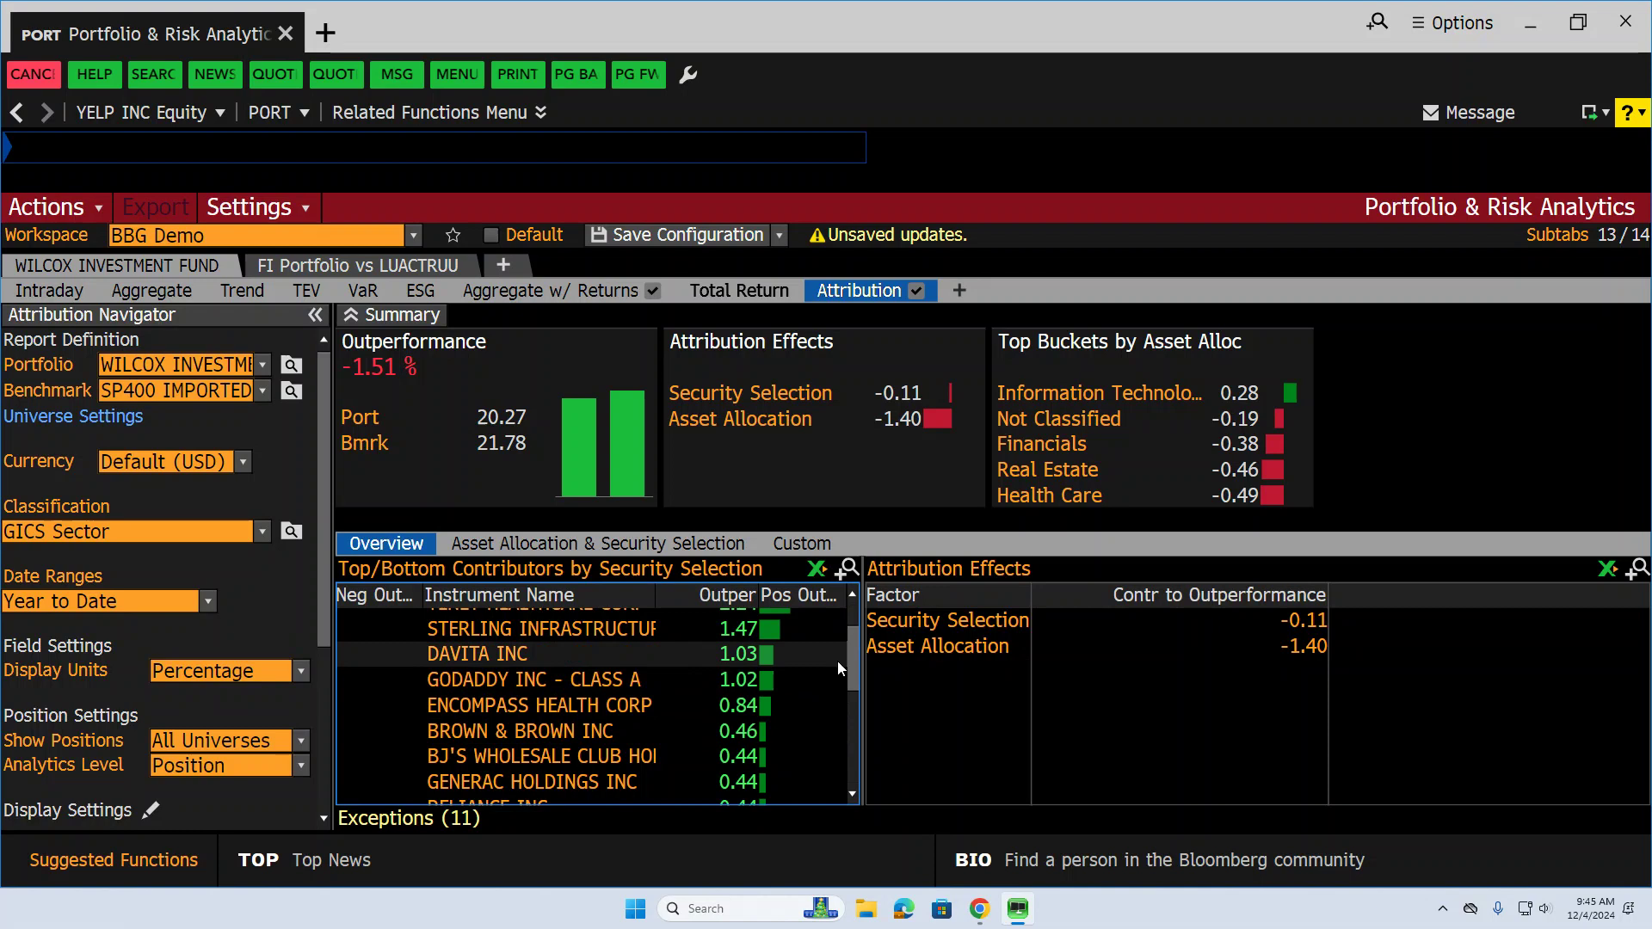
pyautogui.moveTo(855, 650); pyautogui.dragTo(788, 763)
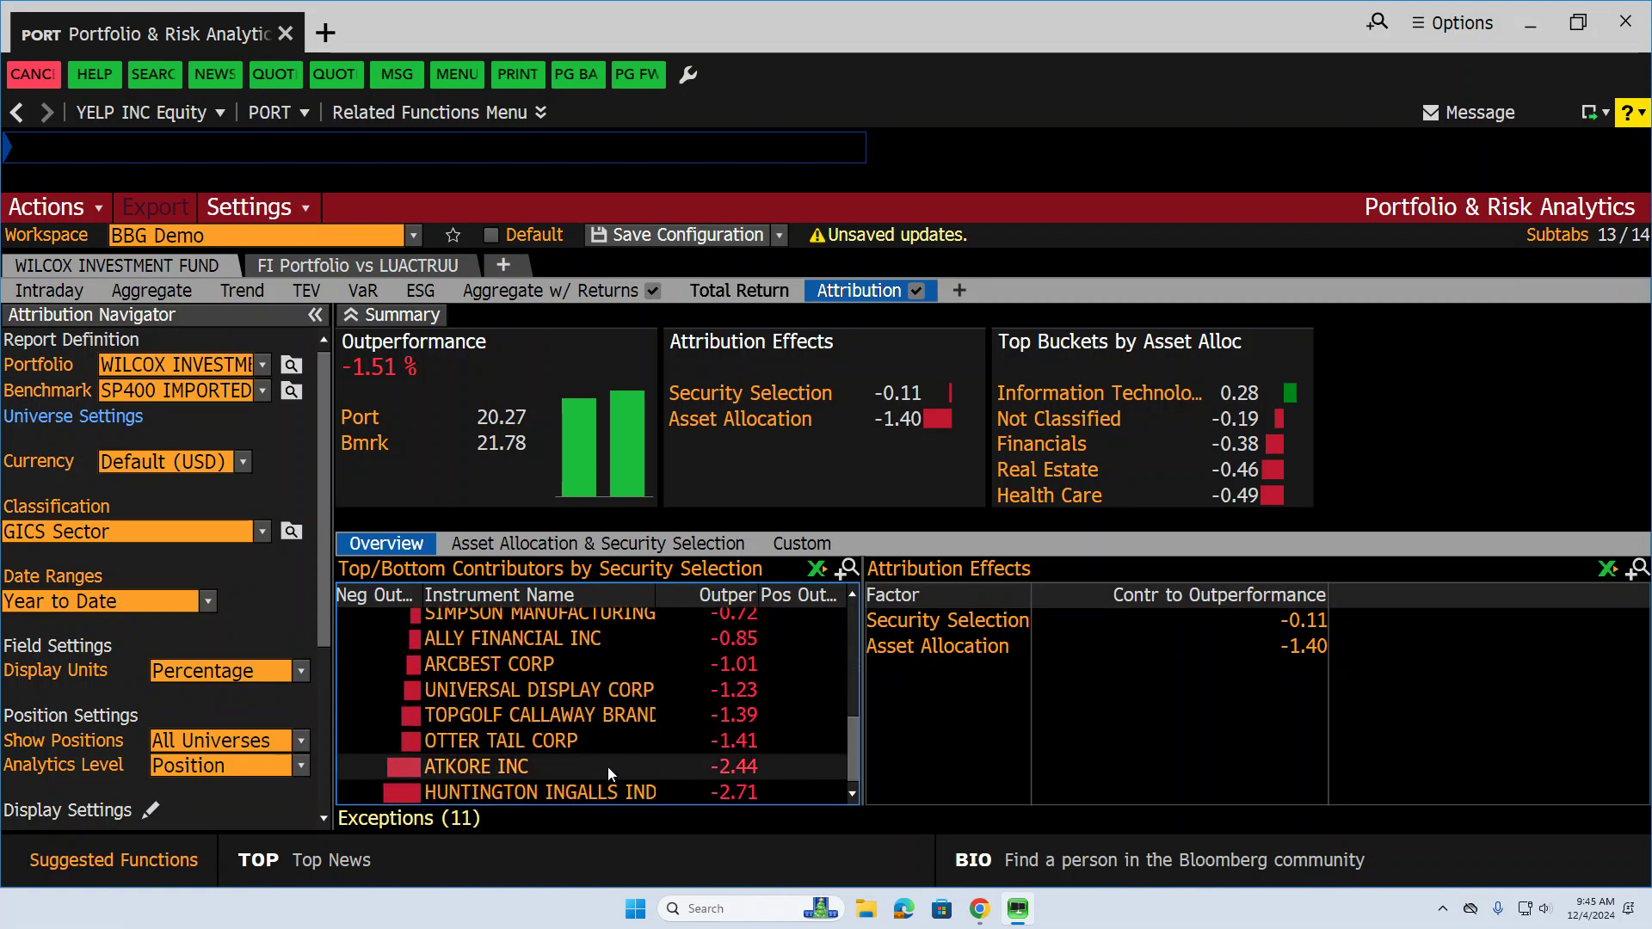
pyautogui.moveTo(552, 798)
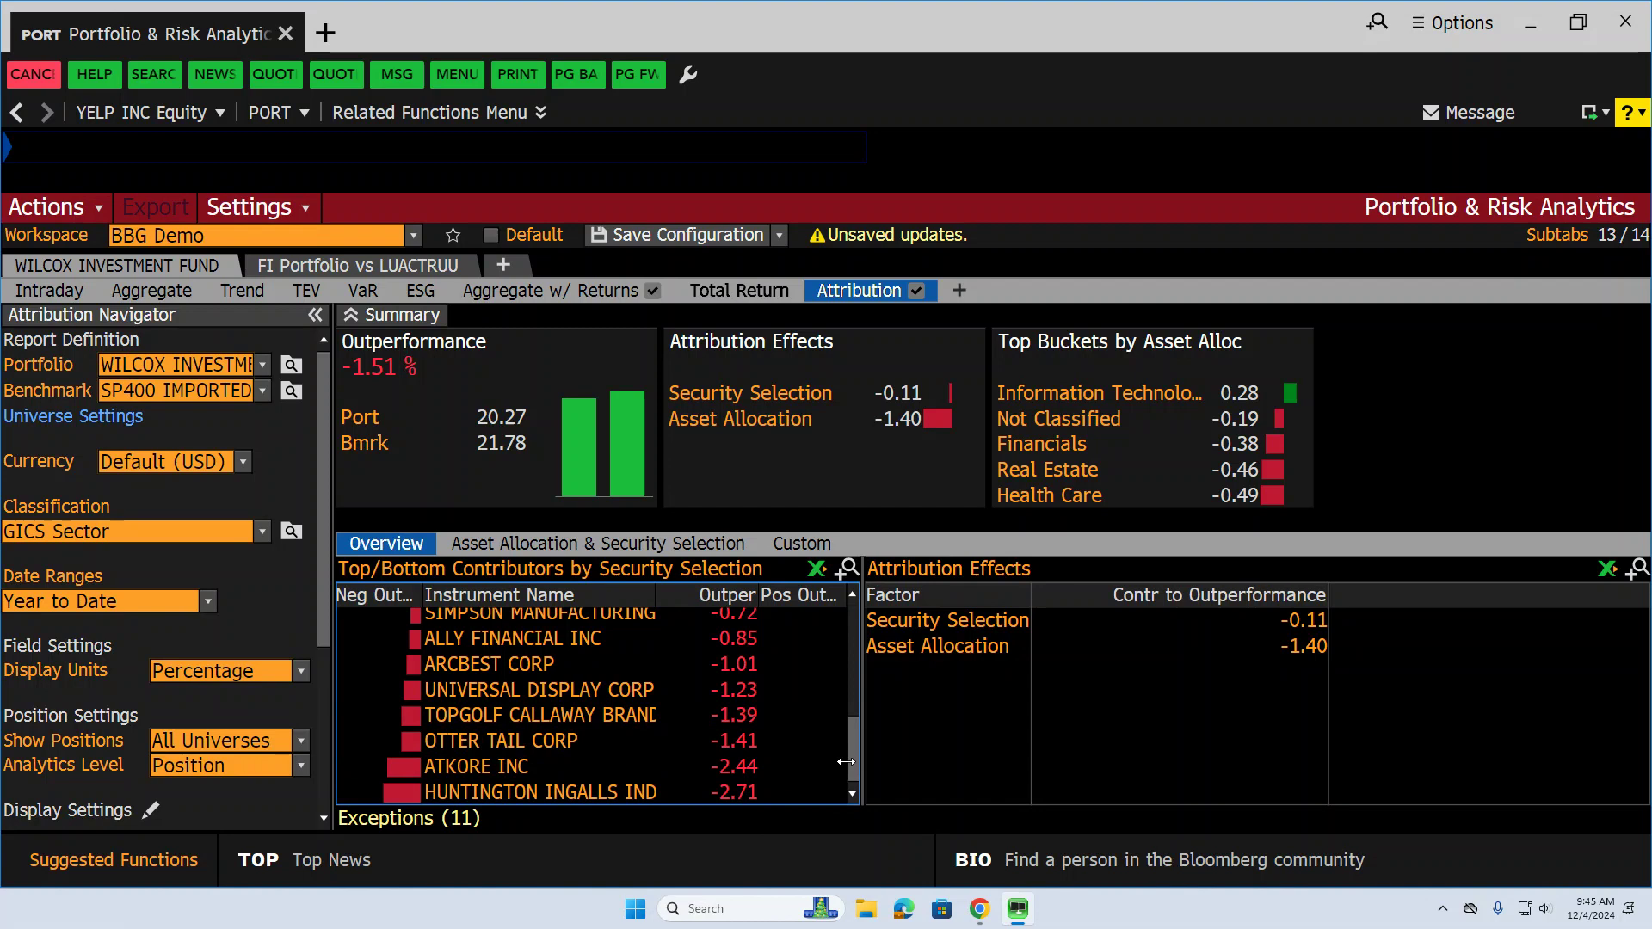
pyautogui.moveTo(855, 761); pyautogui.dragTo(869, 626)
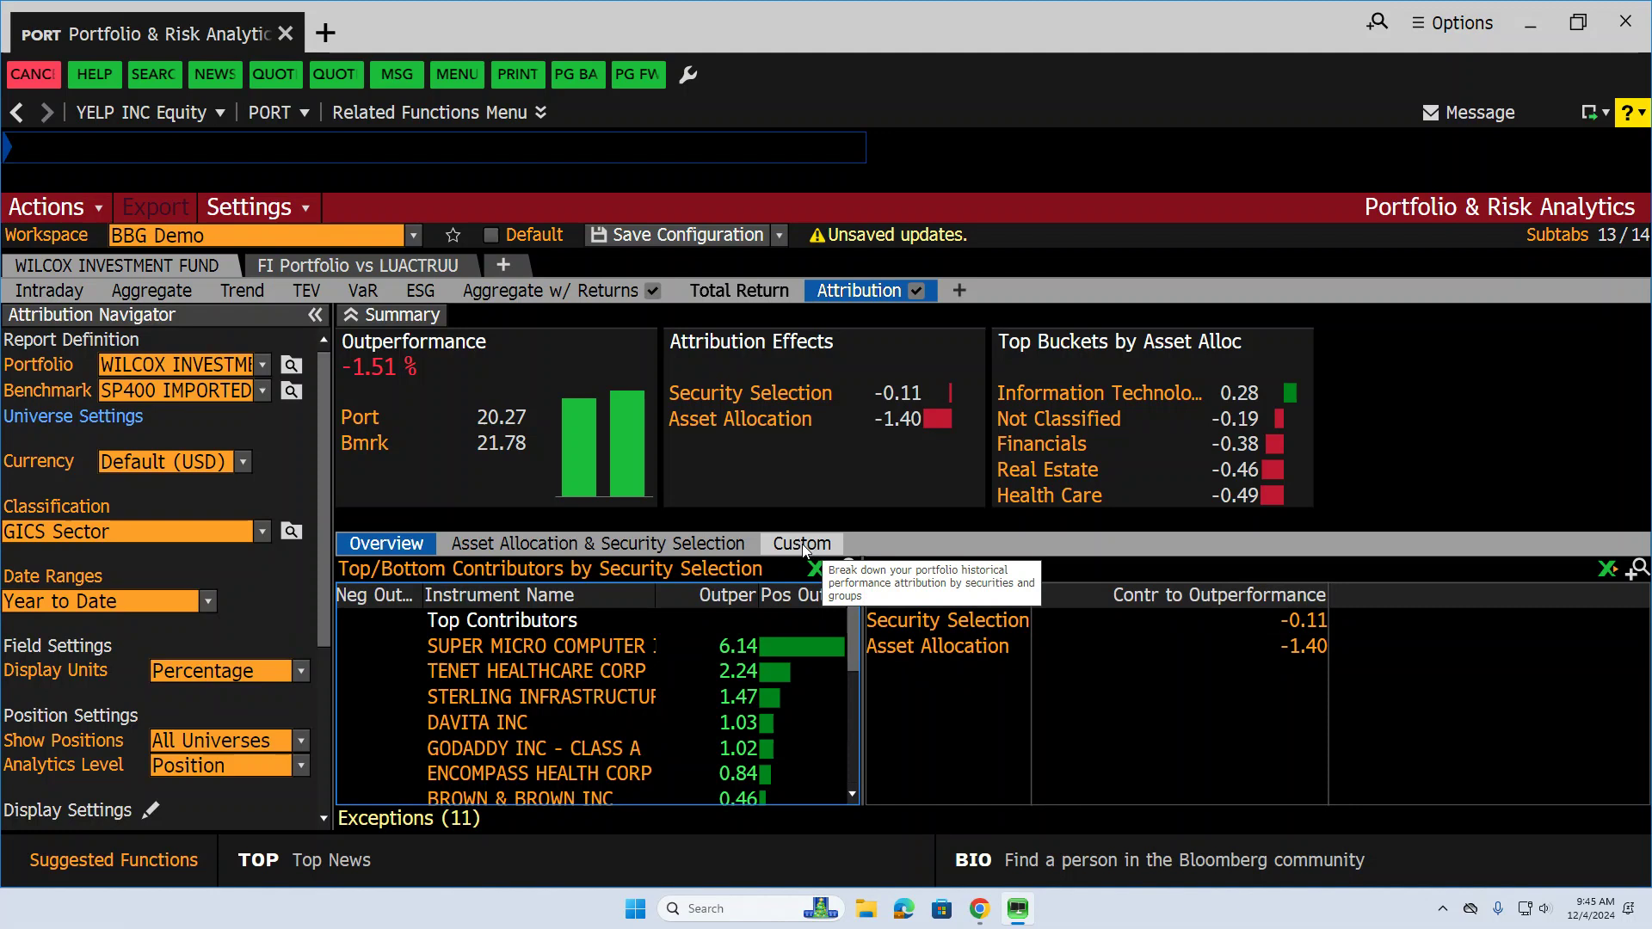
# Show Communication Services security selection details, with YELP and NXST holdings and the summary collapsed
pyautogui.click(605, 547)
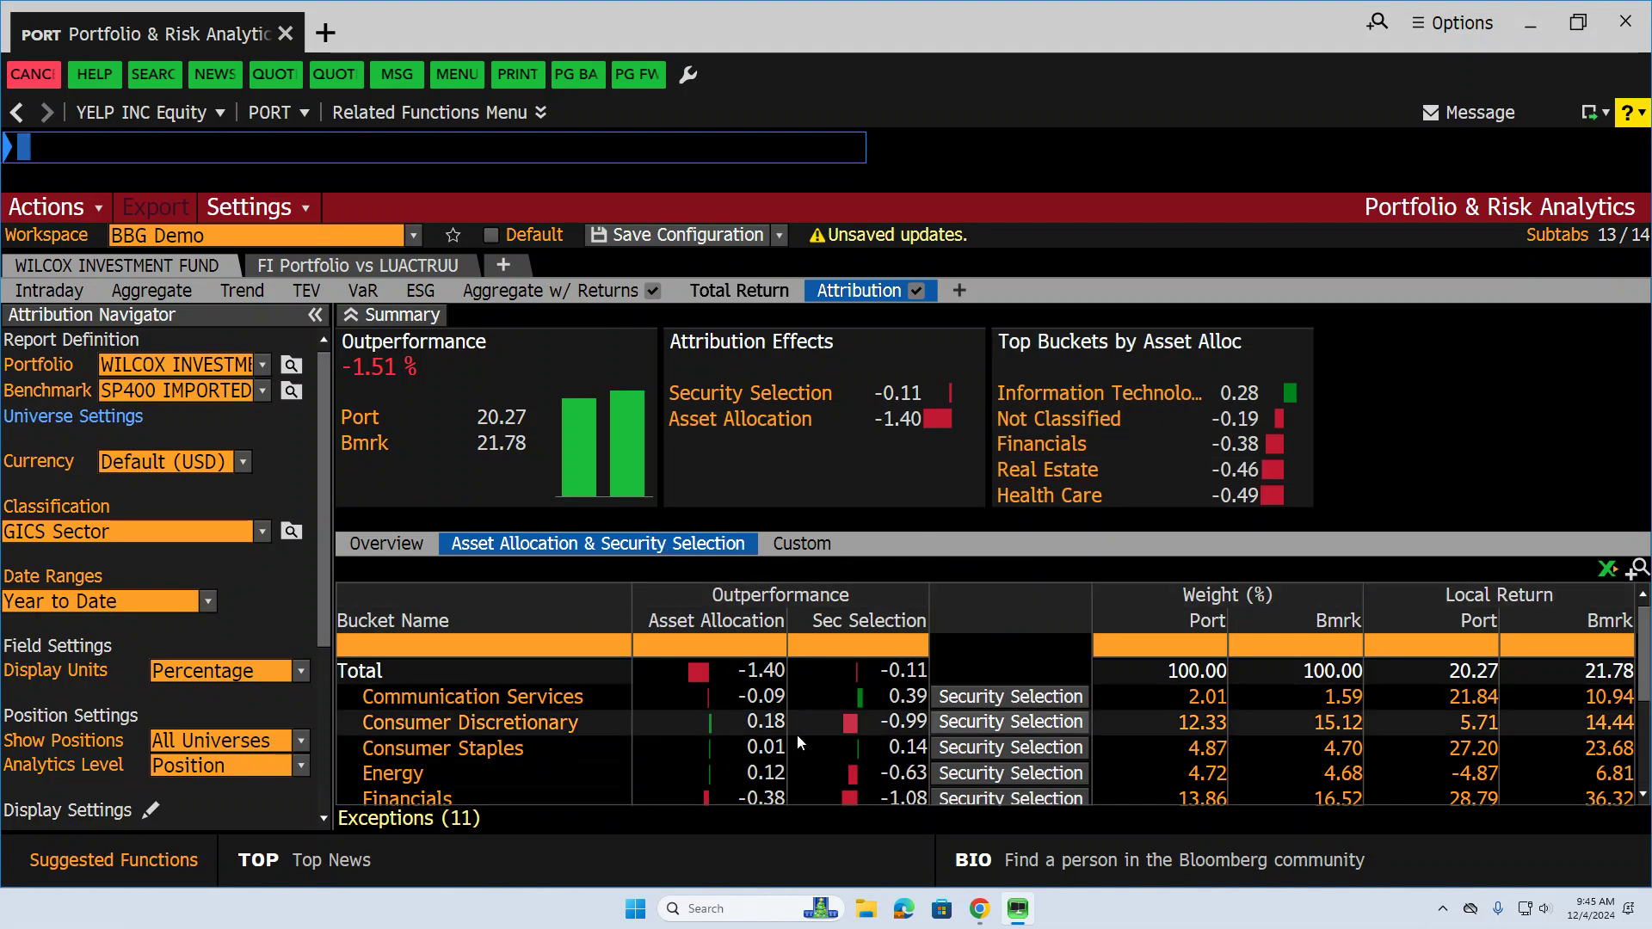
pyautogui.click(487, 705)
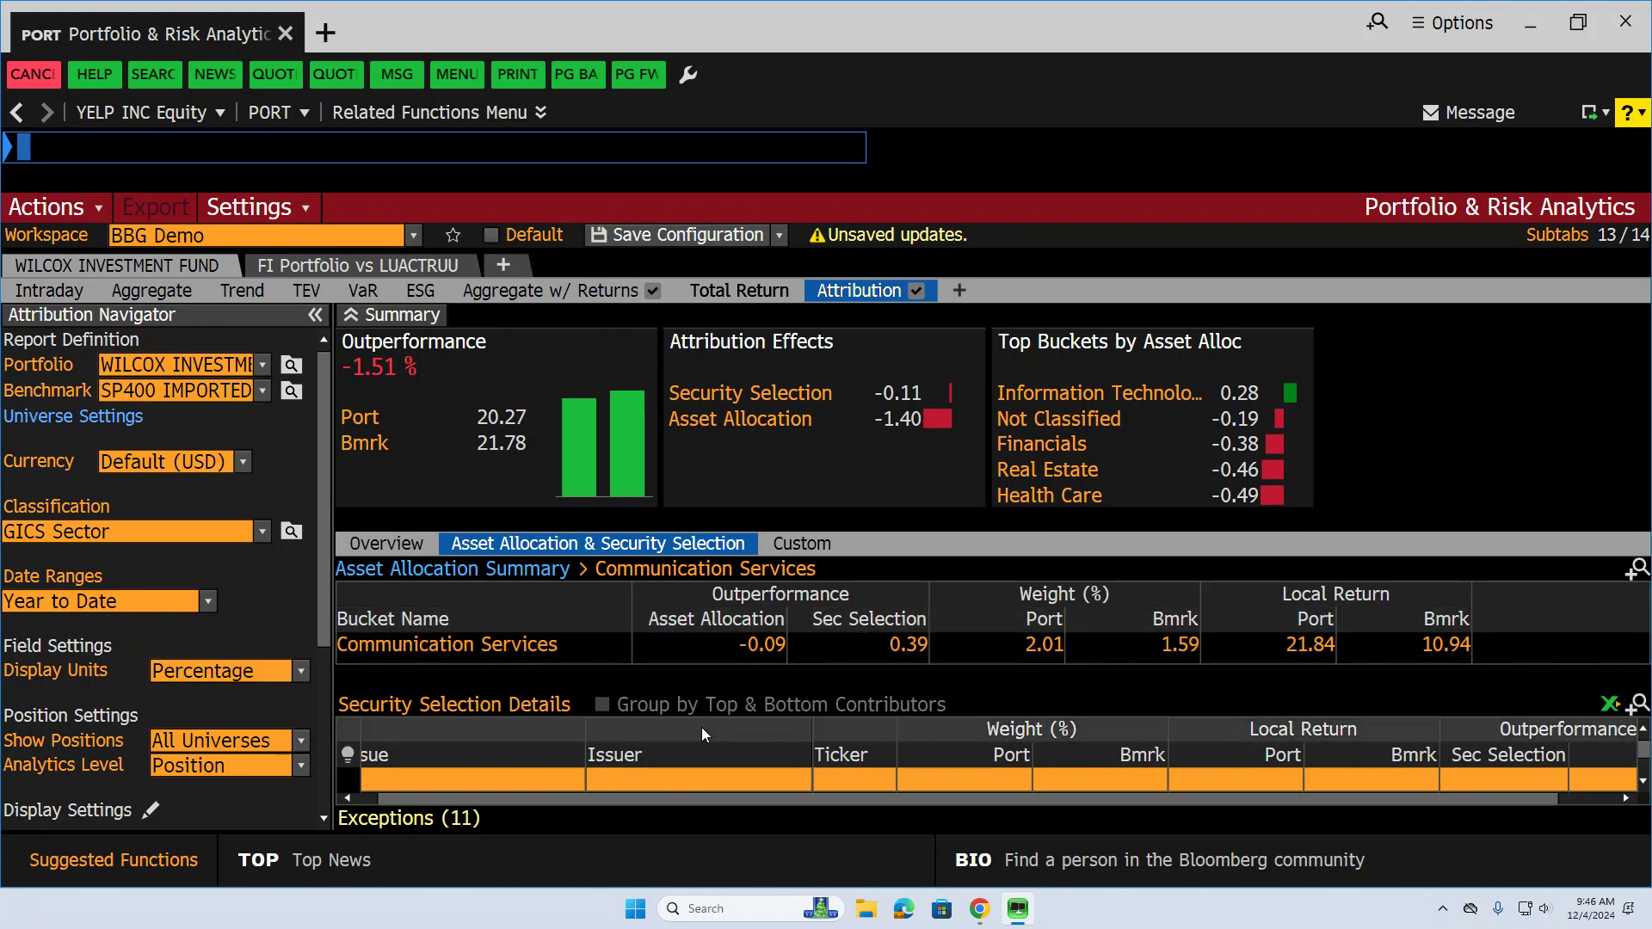
pyautogui.click(353, 317)
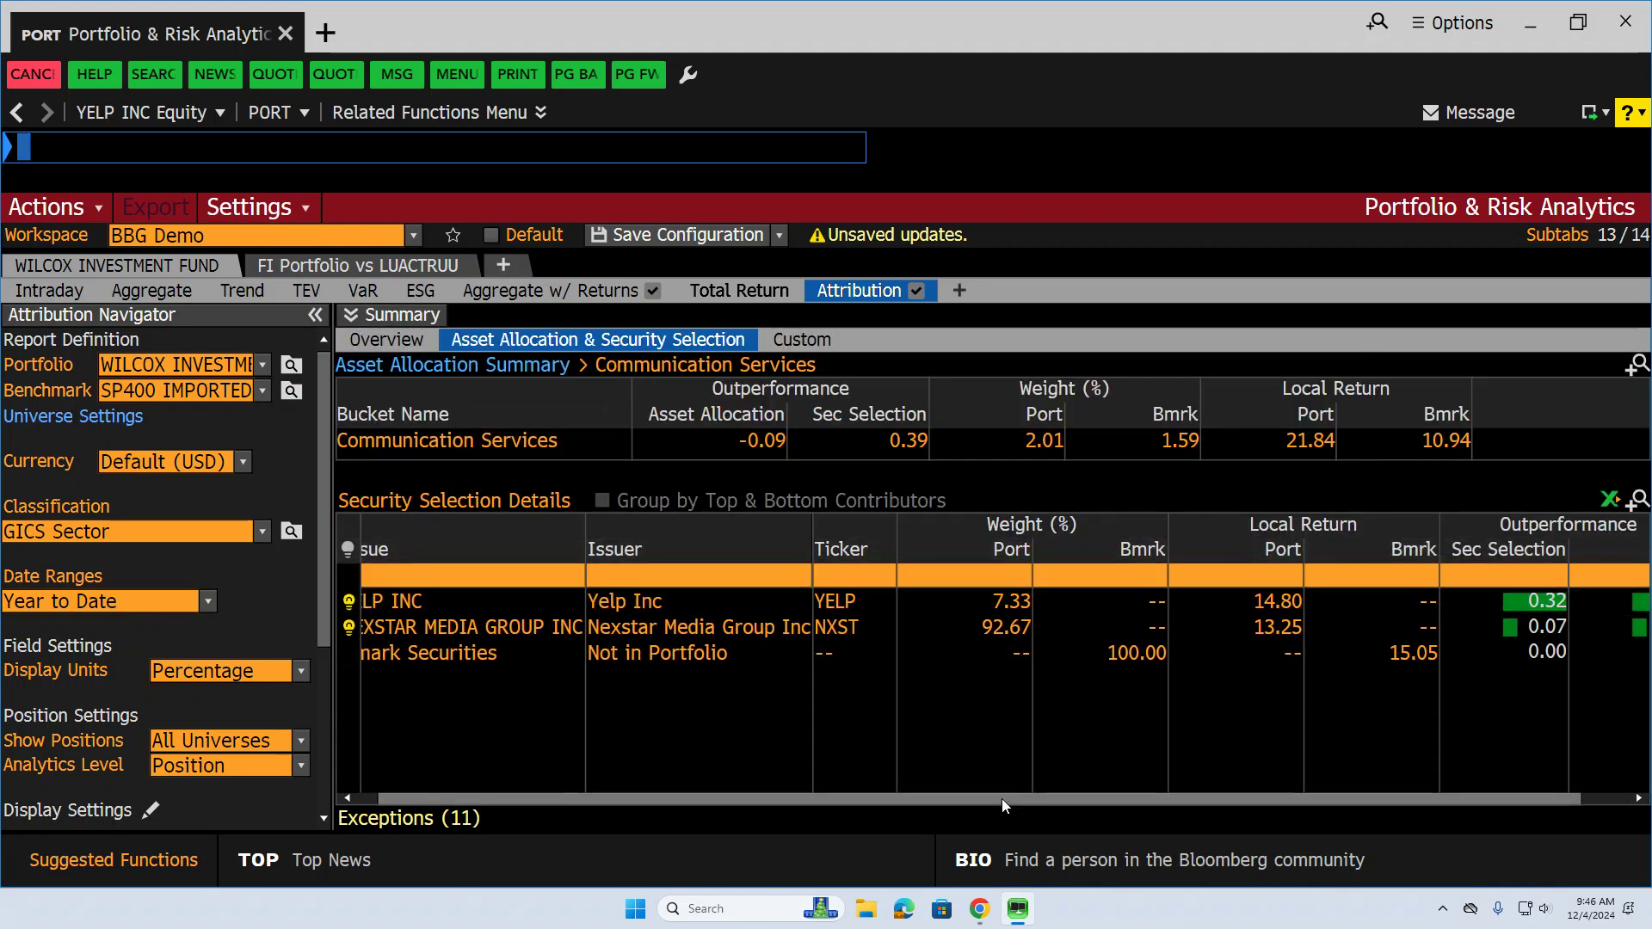
pyautogui.moveTo(1001, 798); pyautogui.dragTo(890, 787)
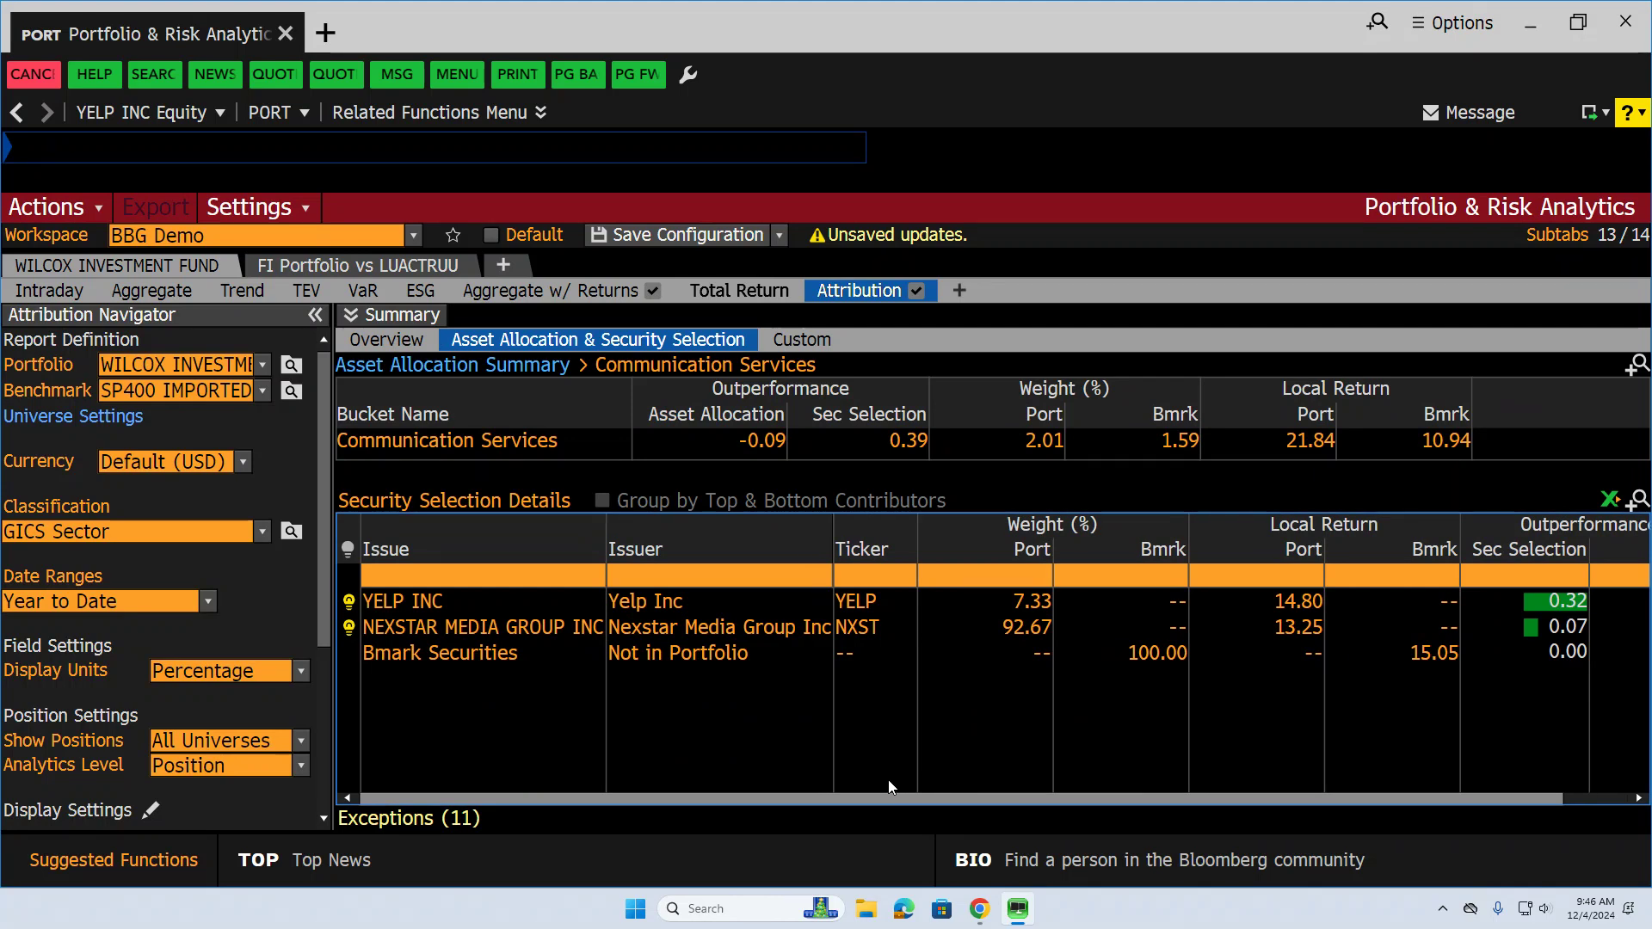
pyautogui.moveTo(970, 795); pyautogui.dragTo(871, 787)
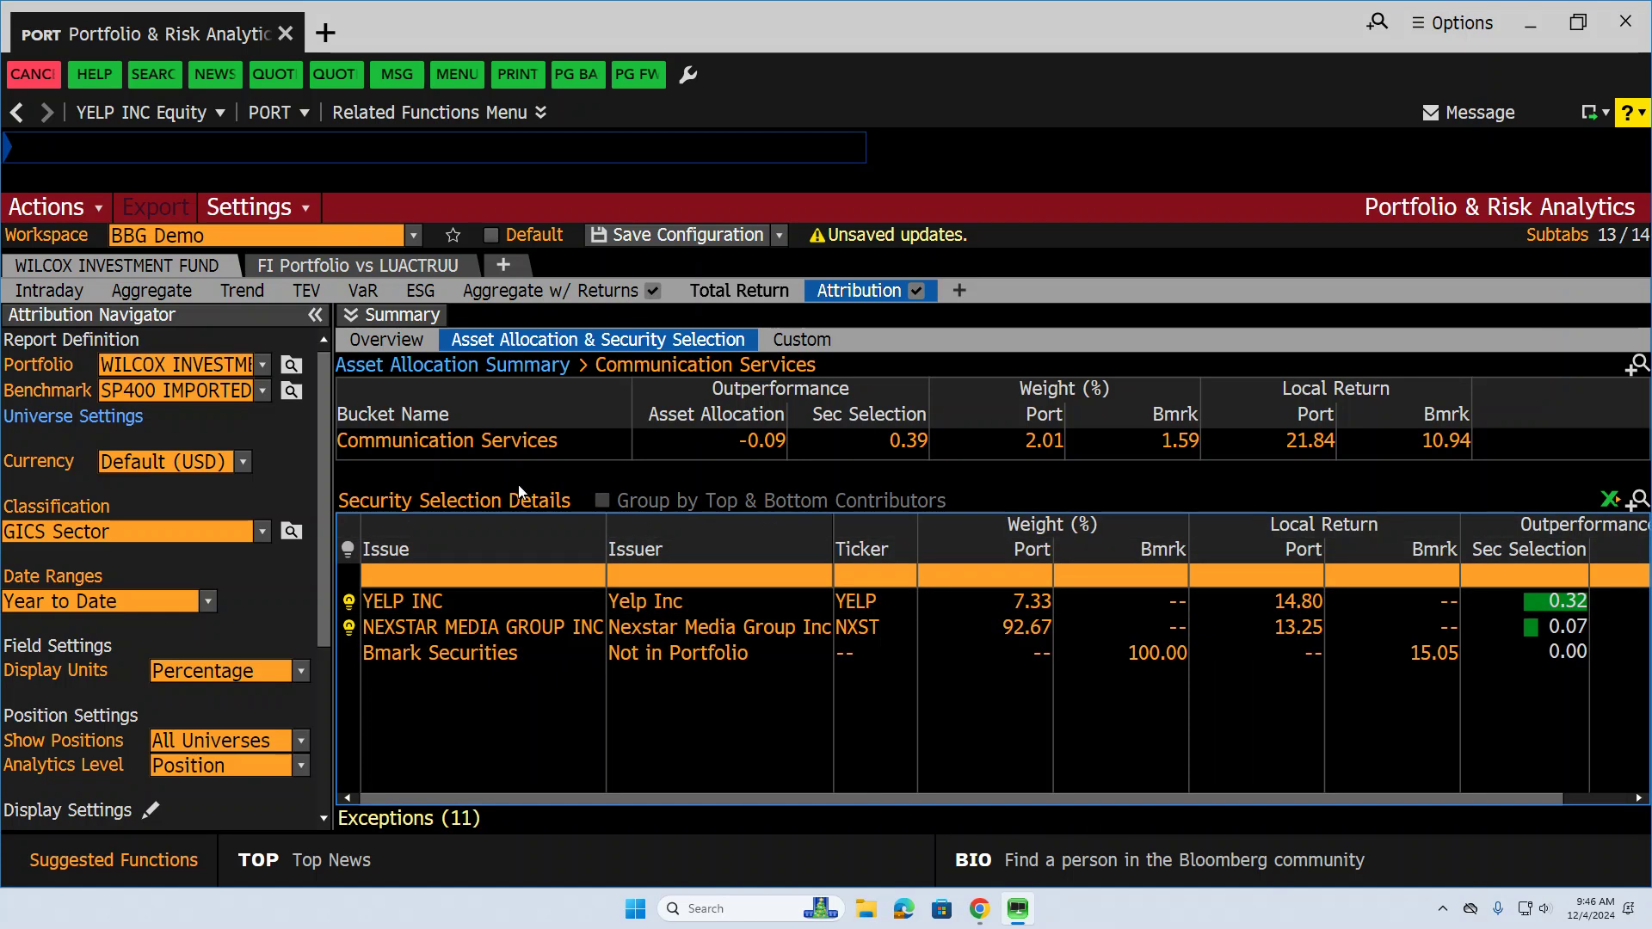
# Drill into Health Care security selection, listing Tenet, DaVita, Encompass and the benchmark securities
pyautogui.click(639, 339)
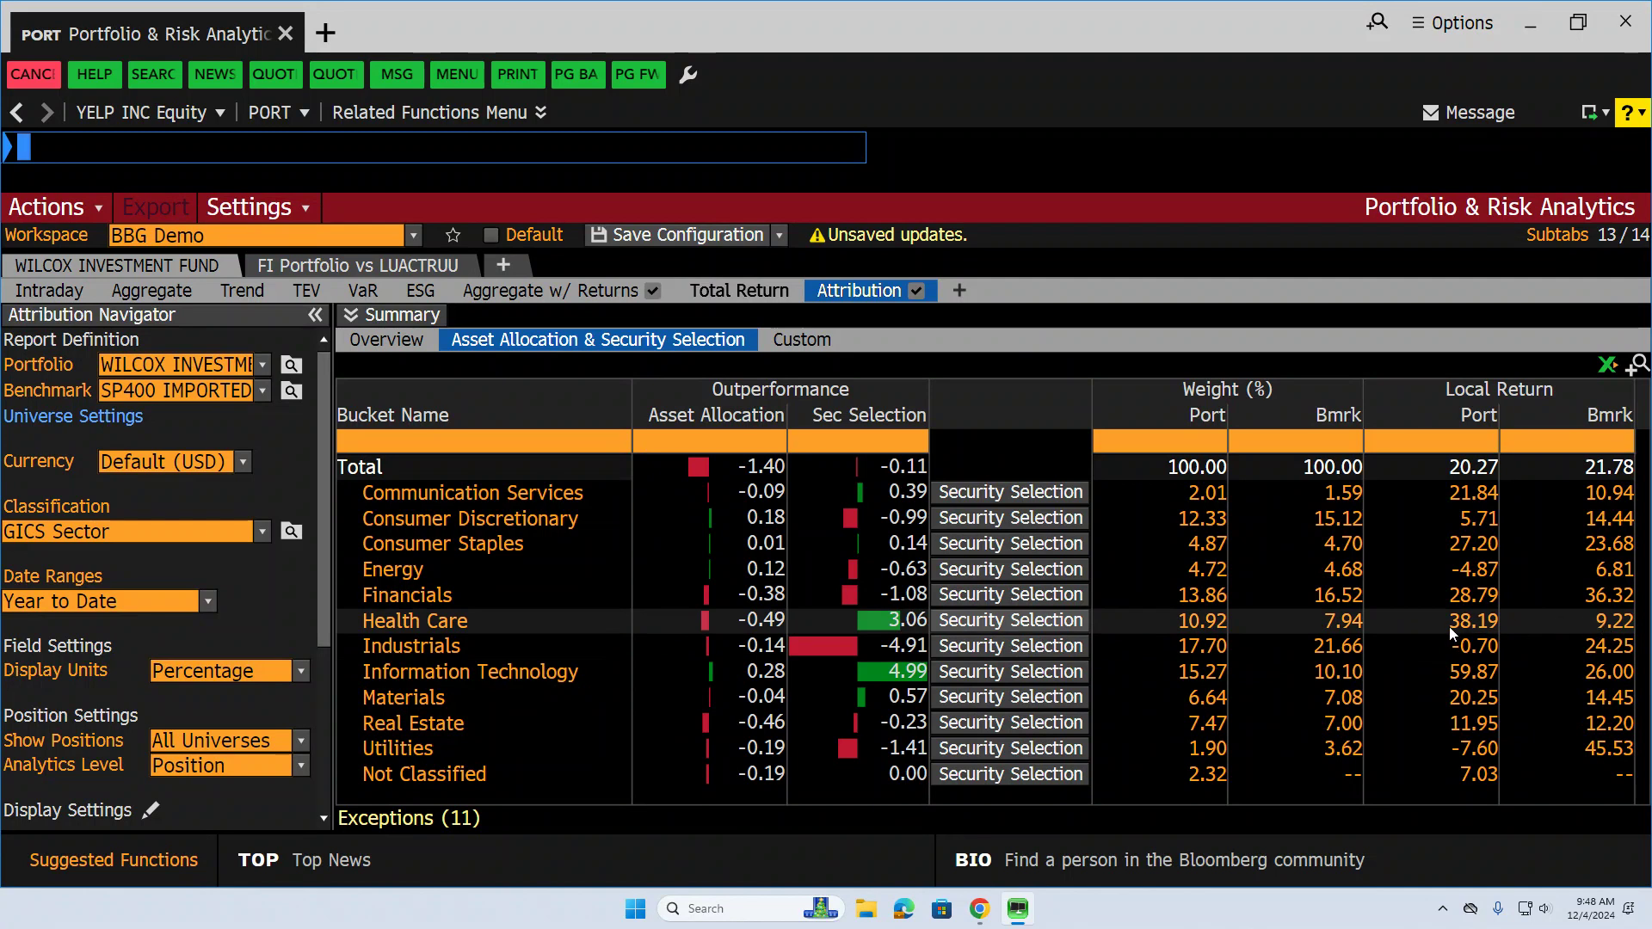
pyautogui.moveTo(894, 629)
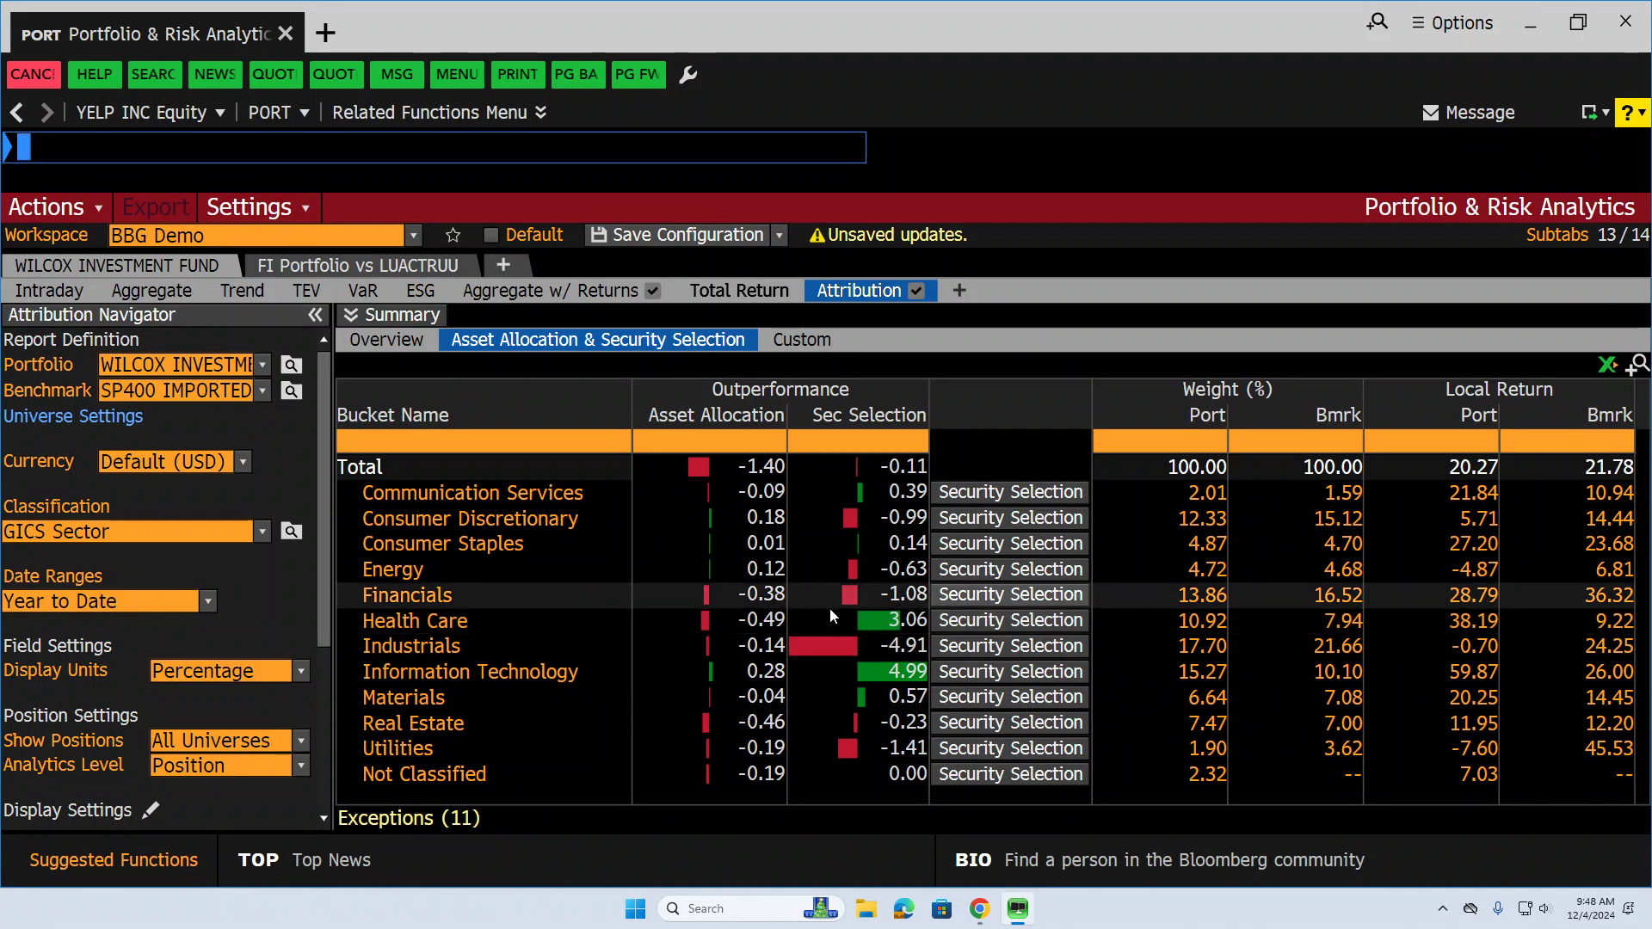
pyautogui.click(416, 631)
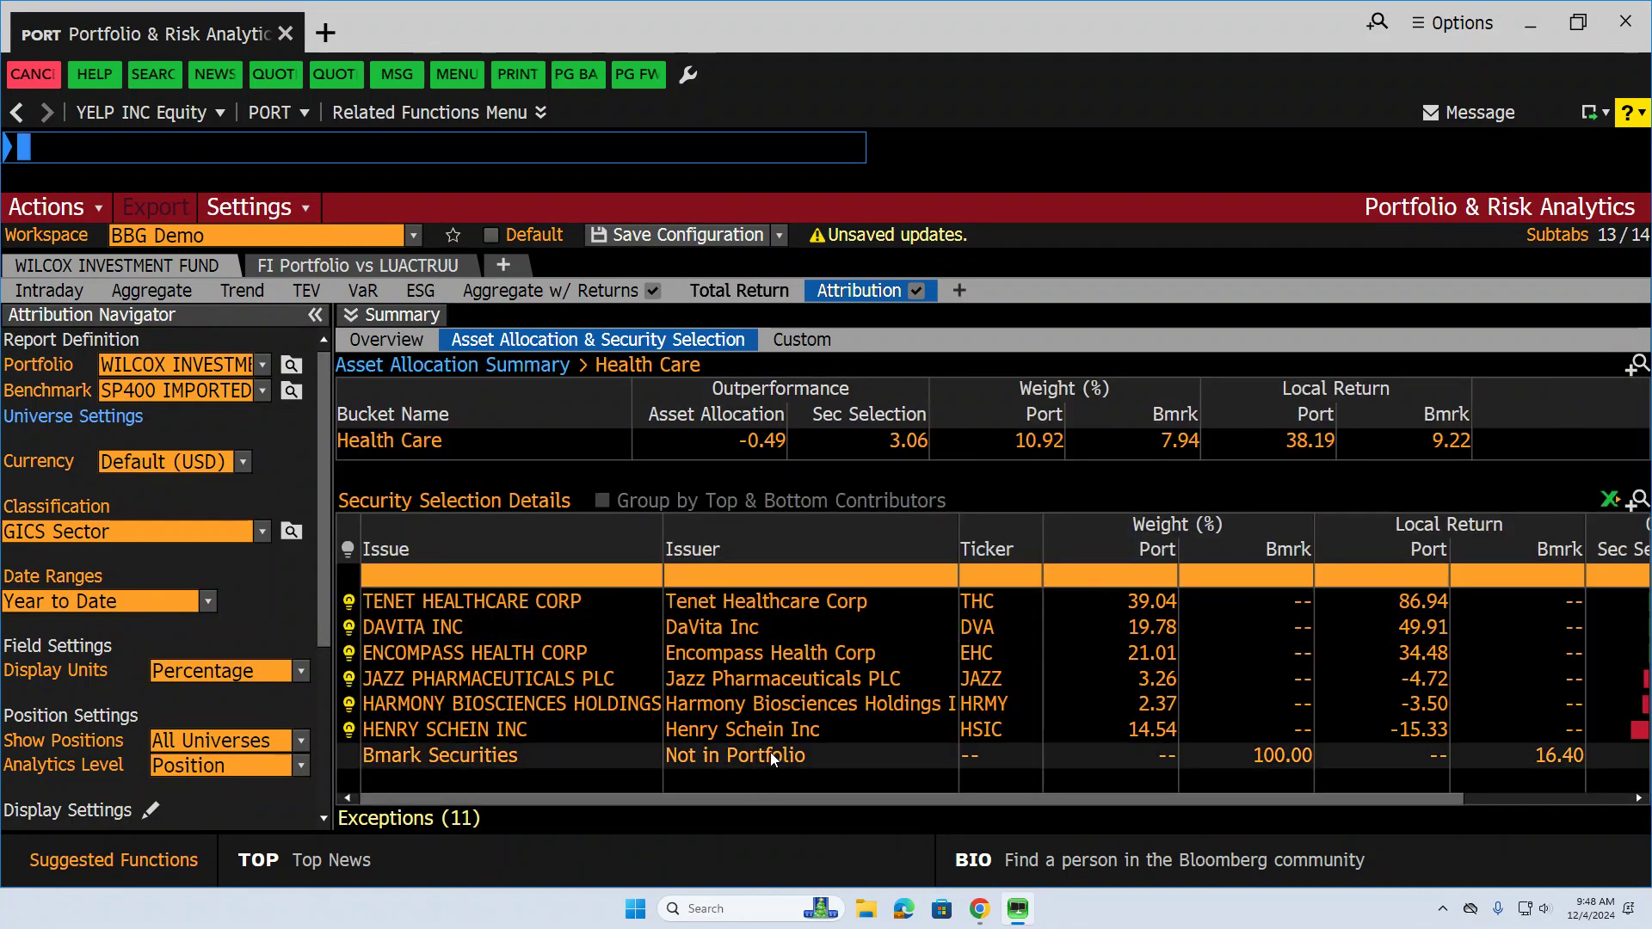
pyautogui.click(423, 753)
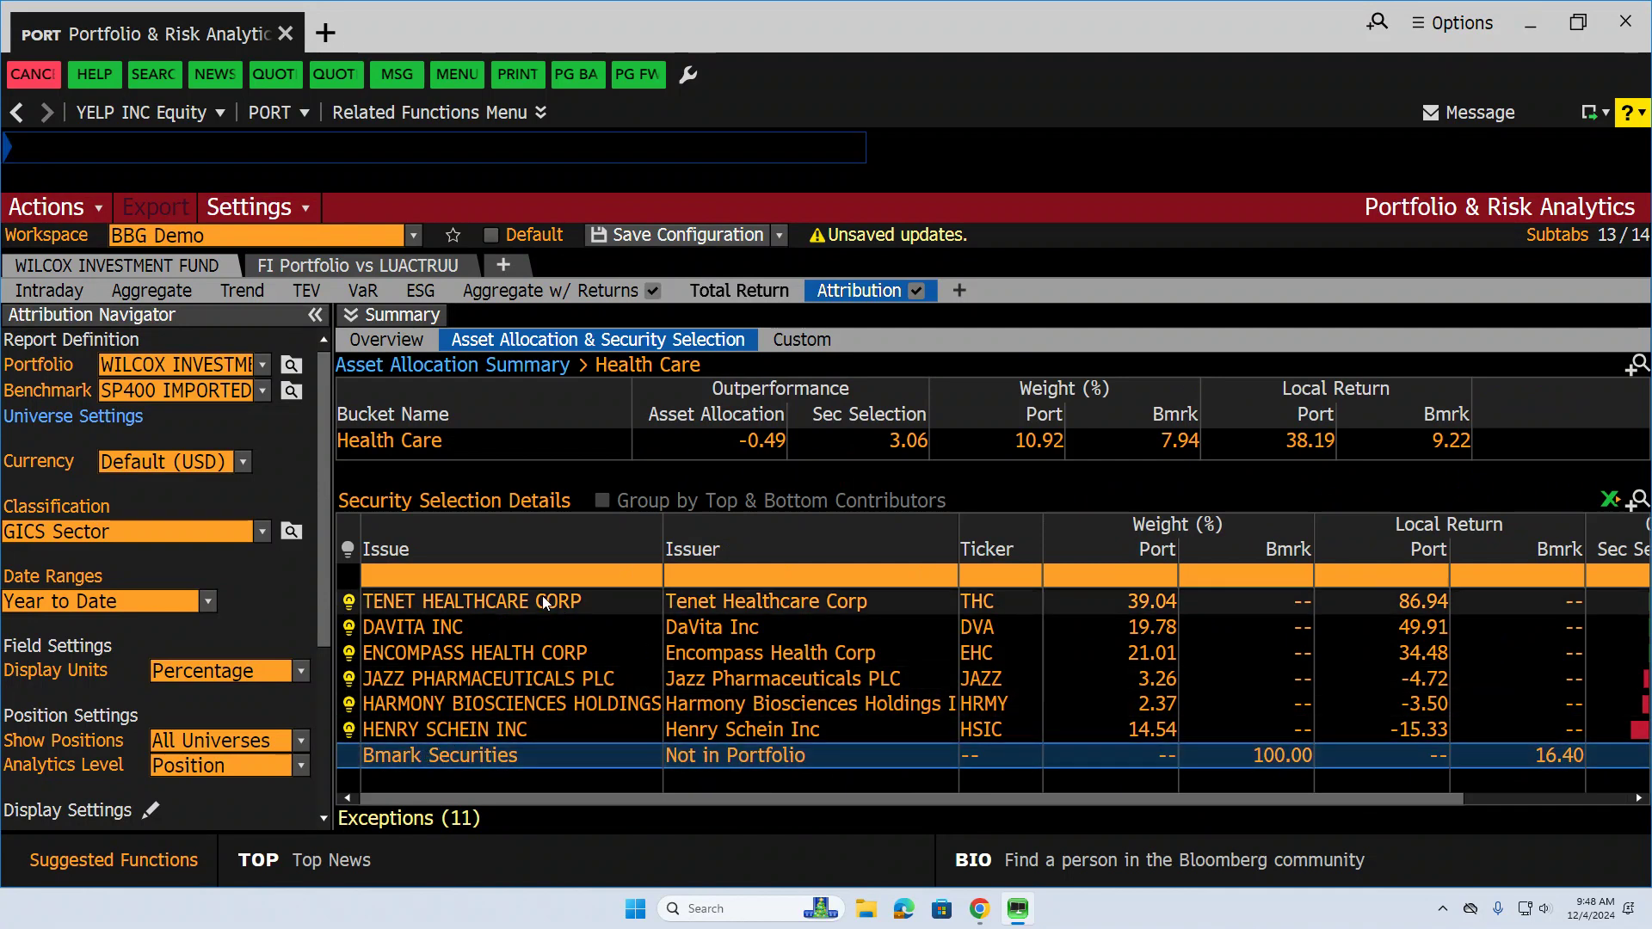
# View the Custom attribution table, briefly expanding and collapsing Consumer Staples holdings
pyautogui.click(801, 341)
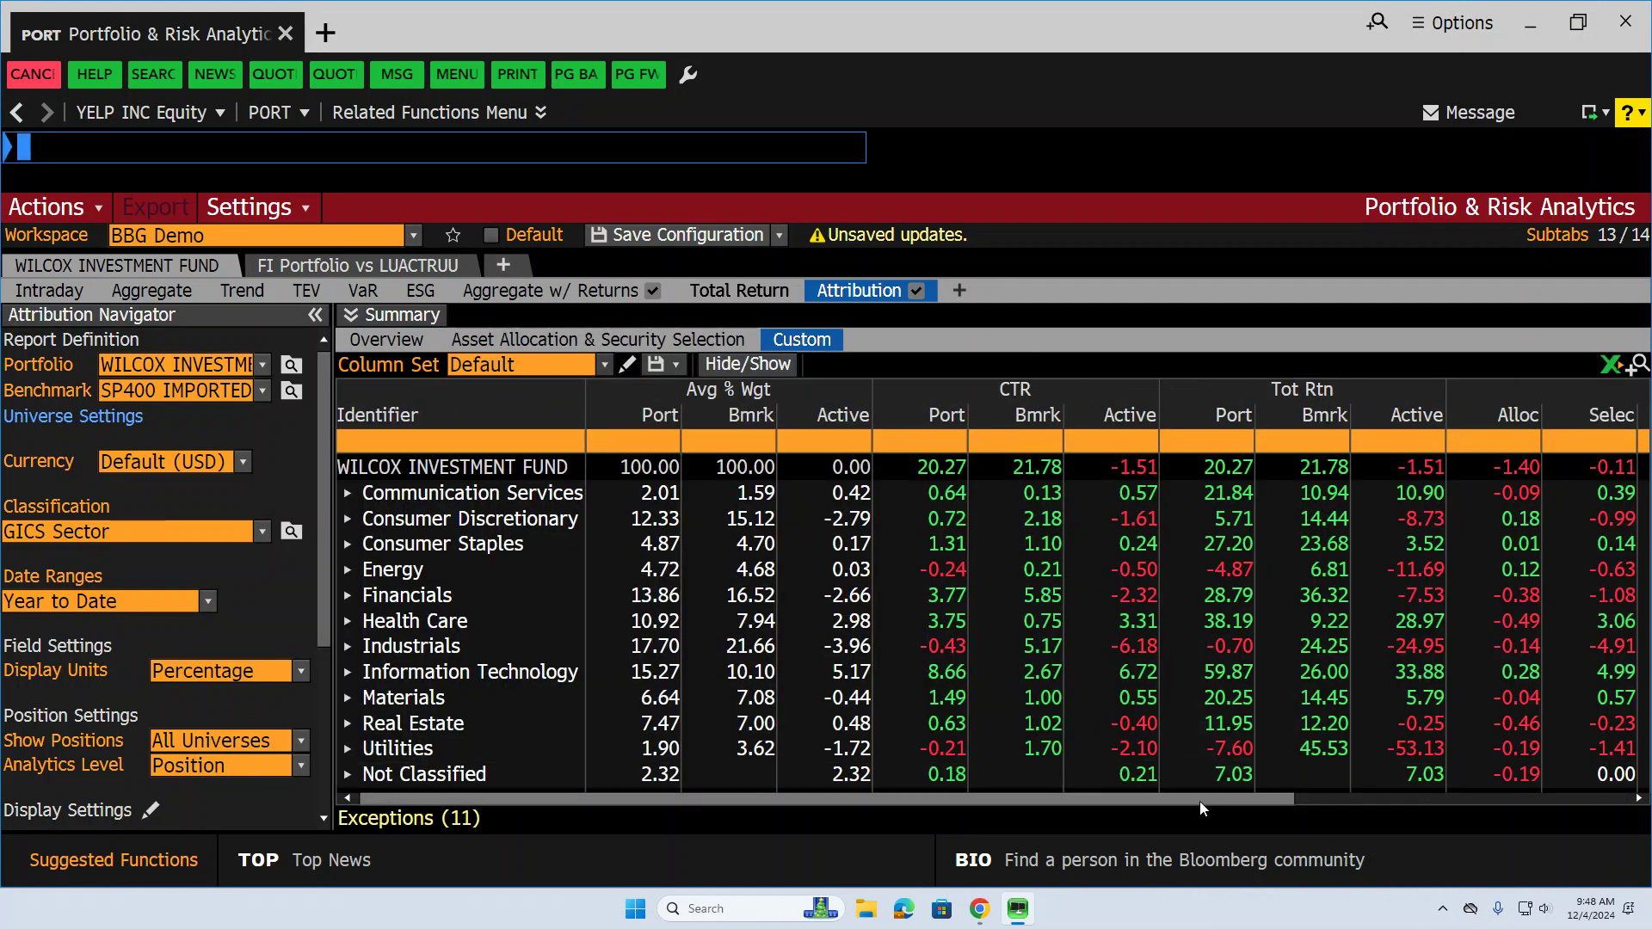
pyautogui.moveTo(1178, 791)
pyautogui.mouseDown()
pyautogui.moveTo(1316, 797)
pyautogui.moveTo(1447, 835)
pyautogui.moveTo(1190, 819)
pyautogui.mouseUp()
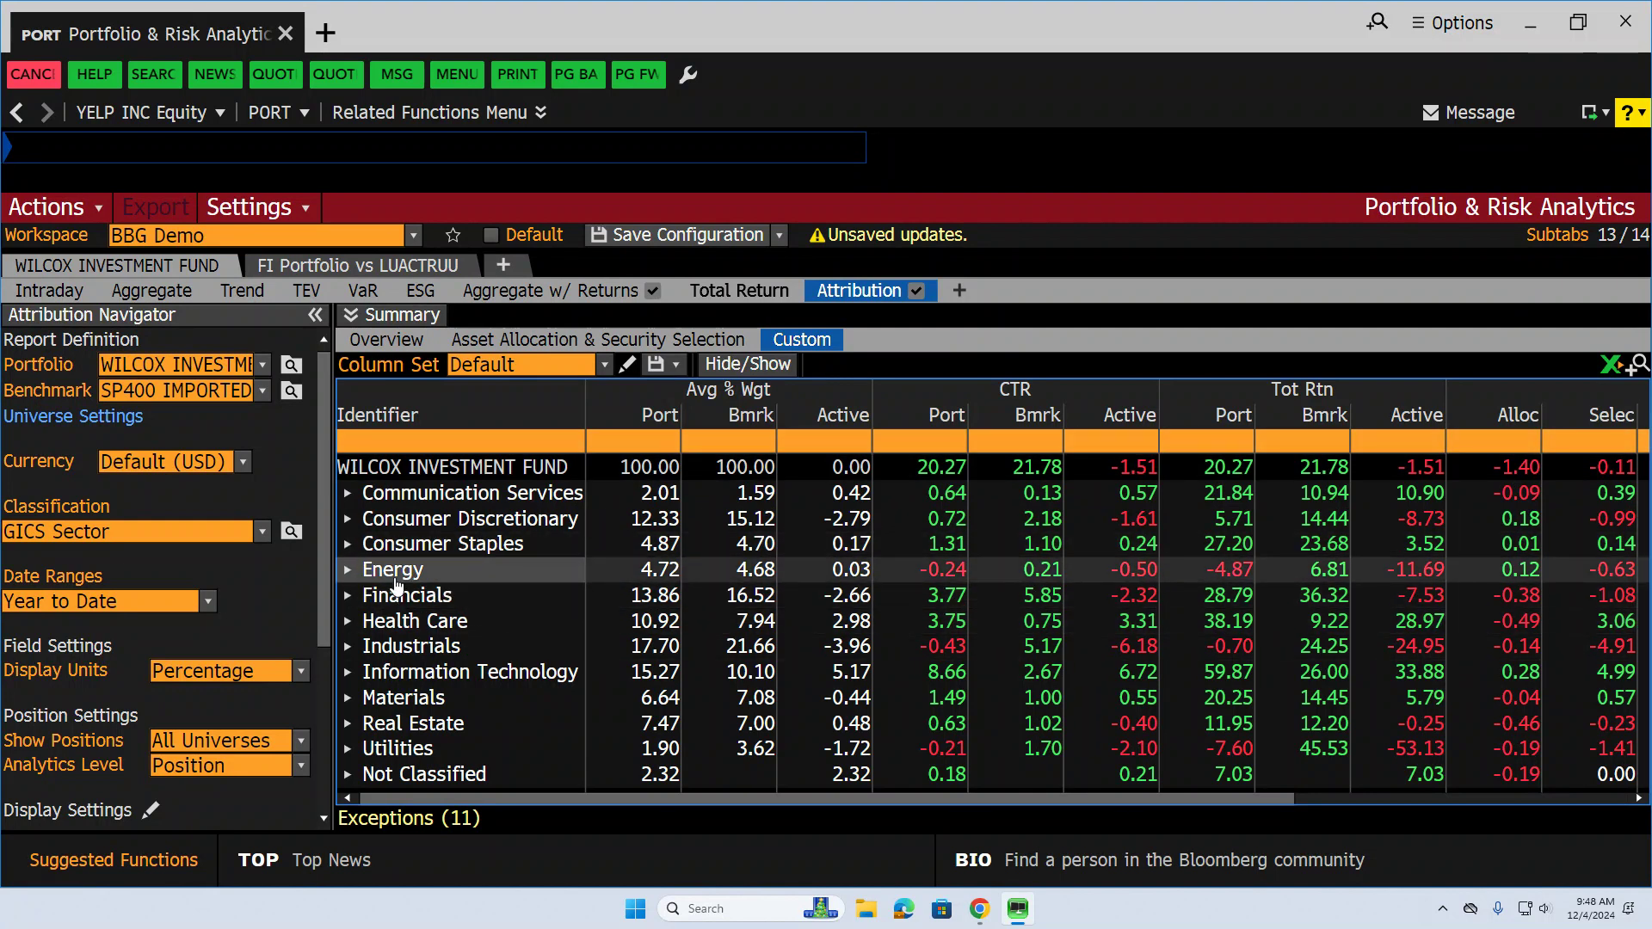
pyautogui.click(396, 551)
pyautogui.doubleClick(395, 550)
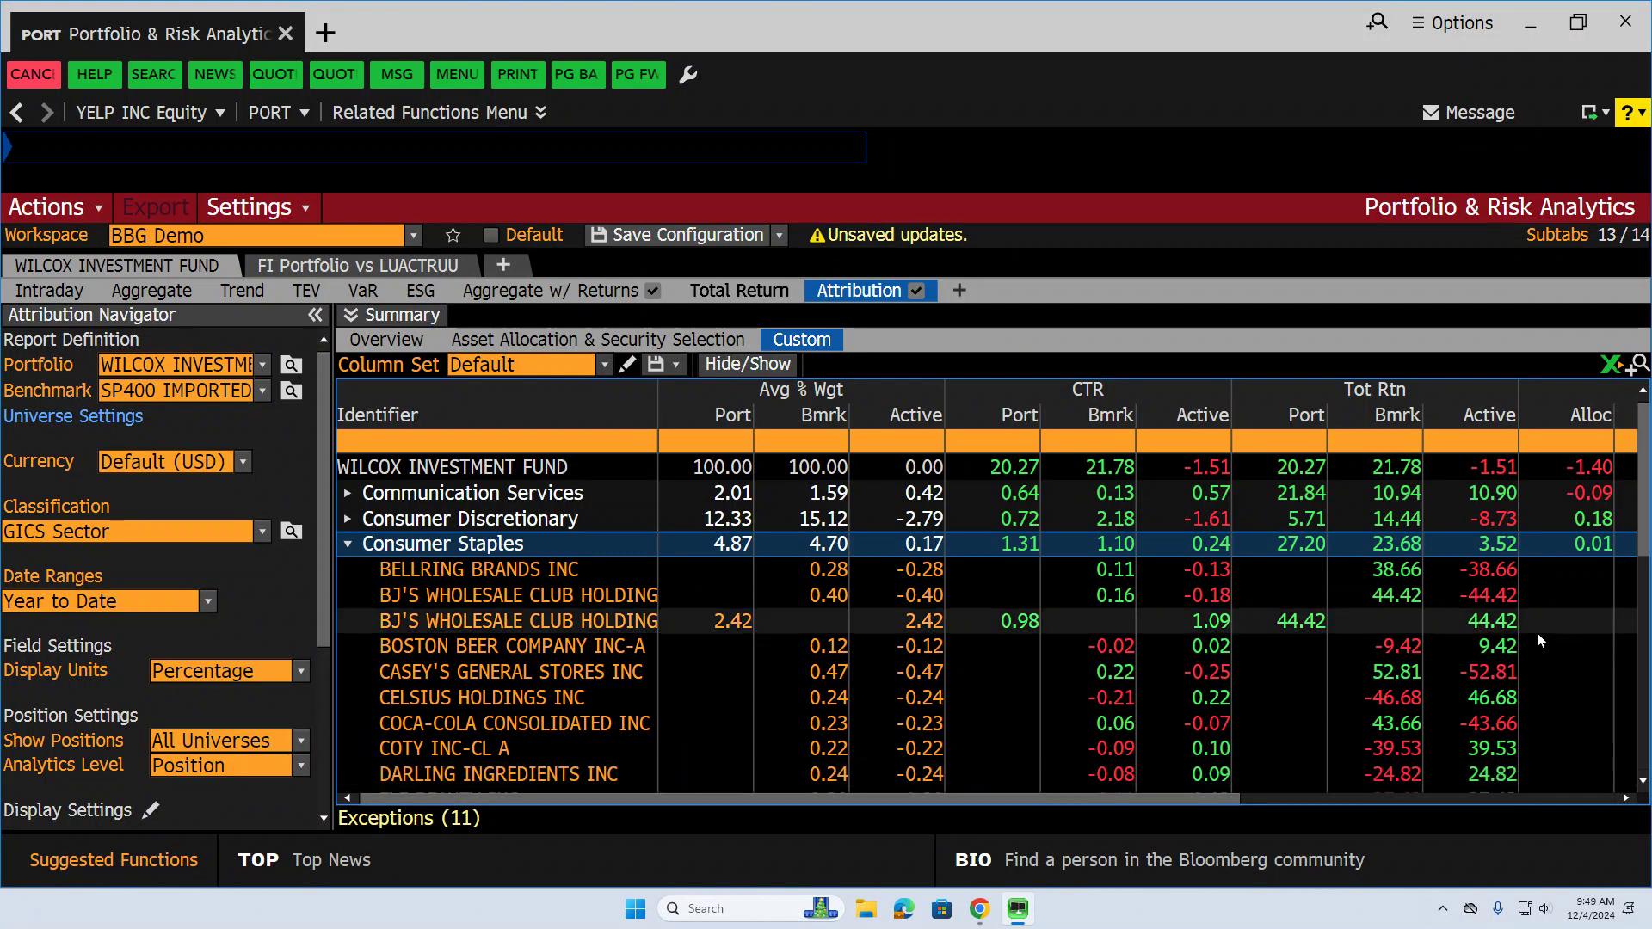
pyautogui.scroll(-10, 1645, 525)
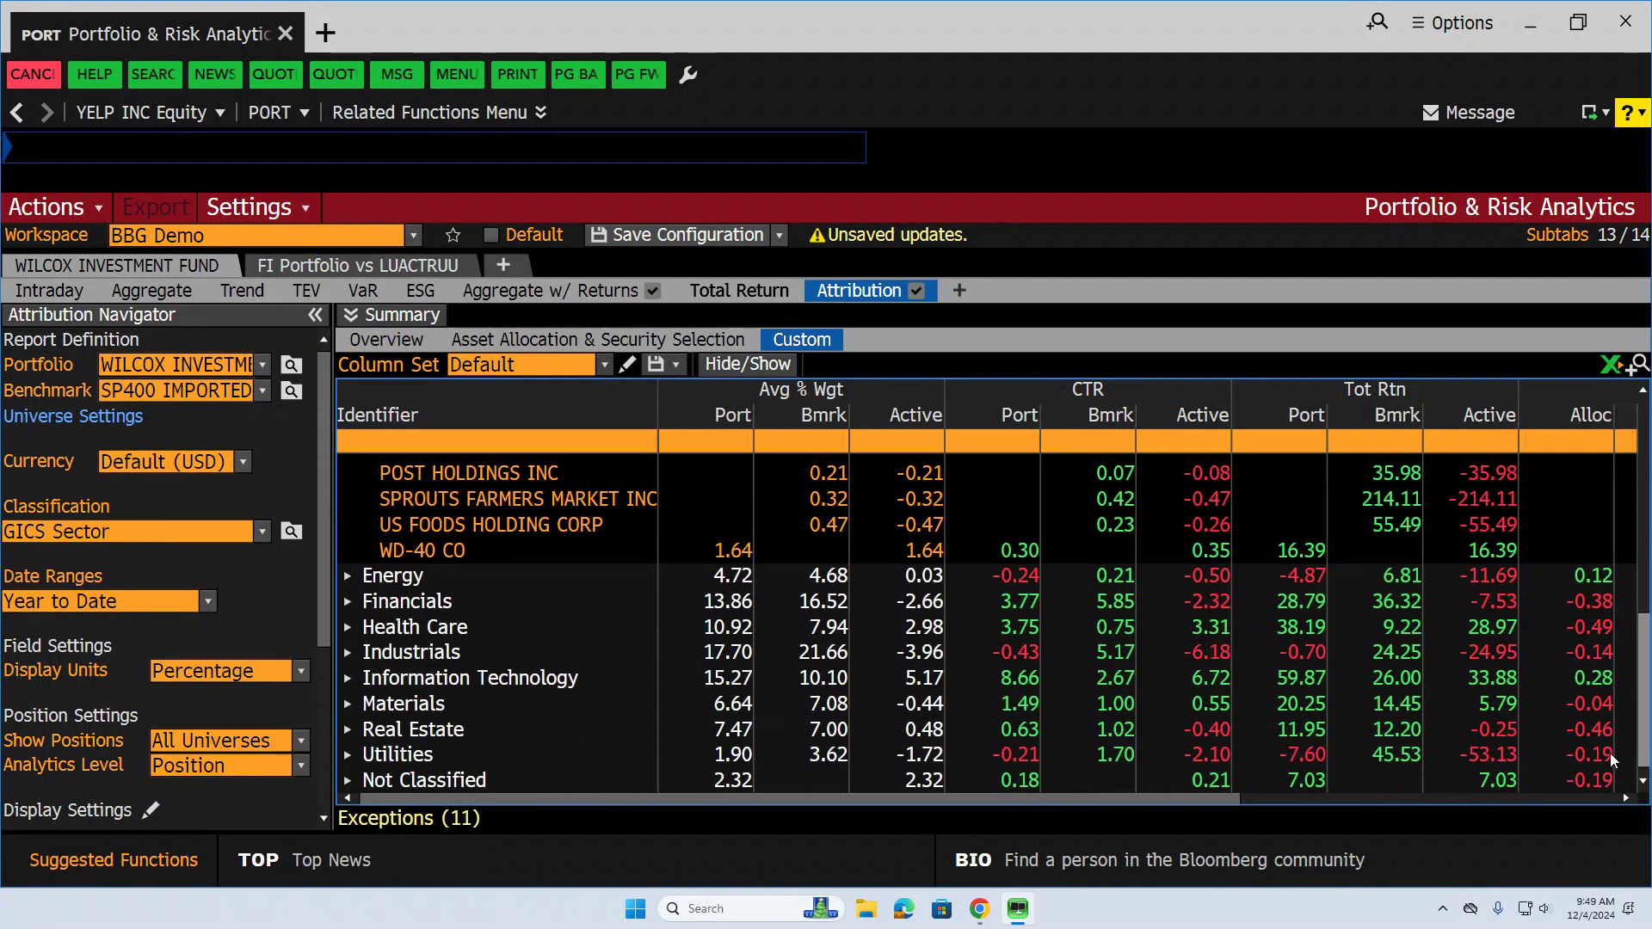
pyautogui.scroll(10, 1645, 507)
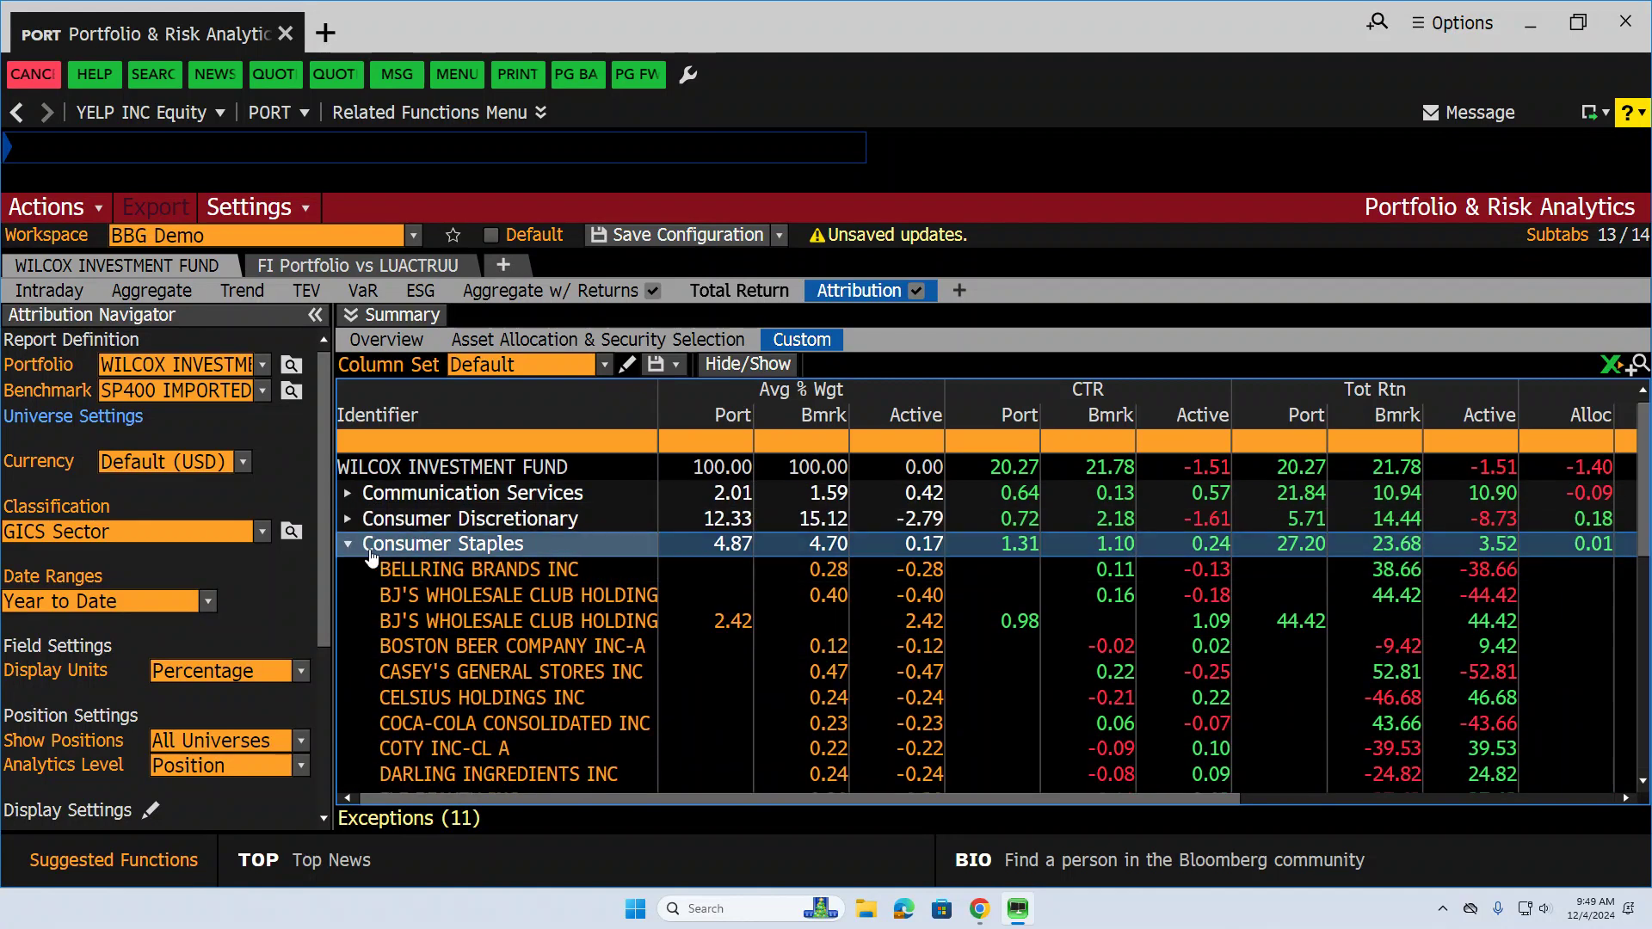
pyautogui.doubleClick(516, 544)
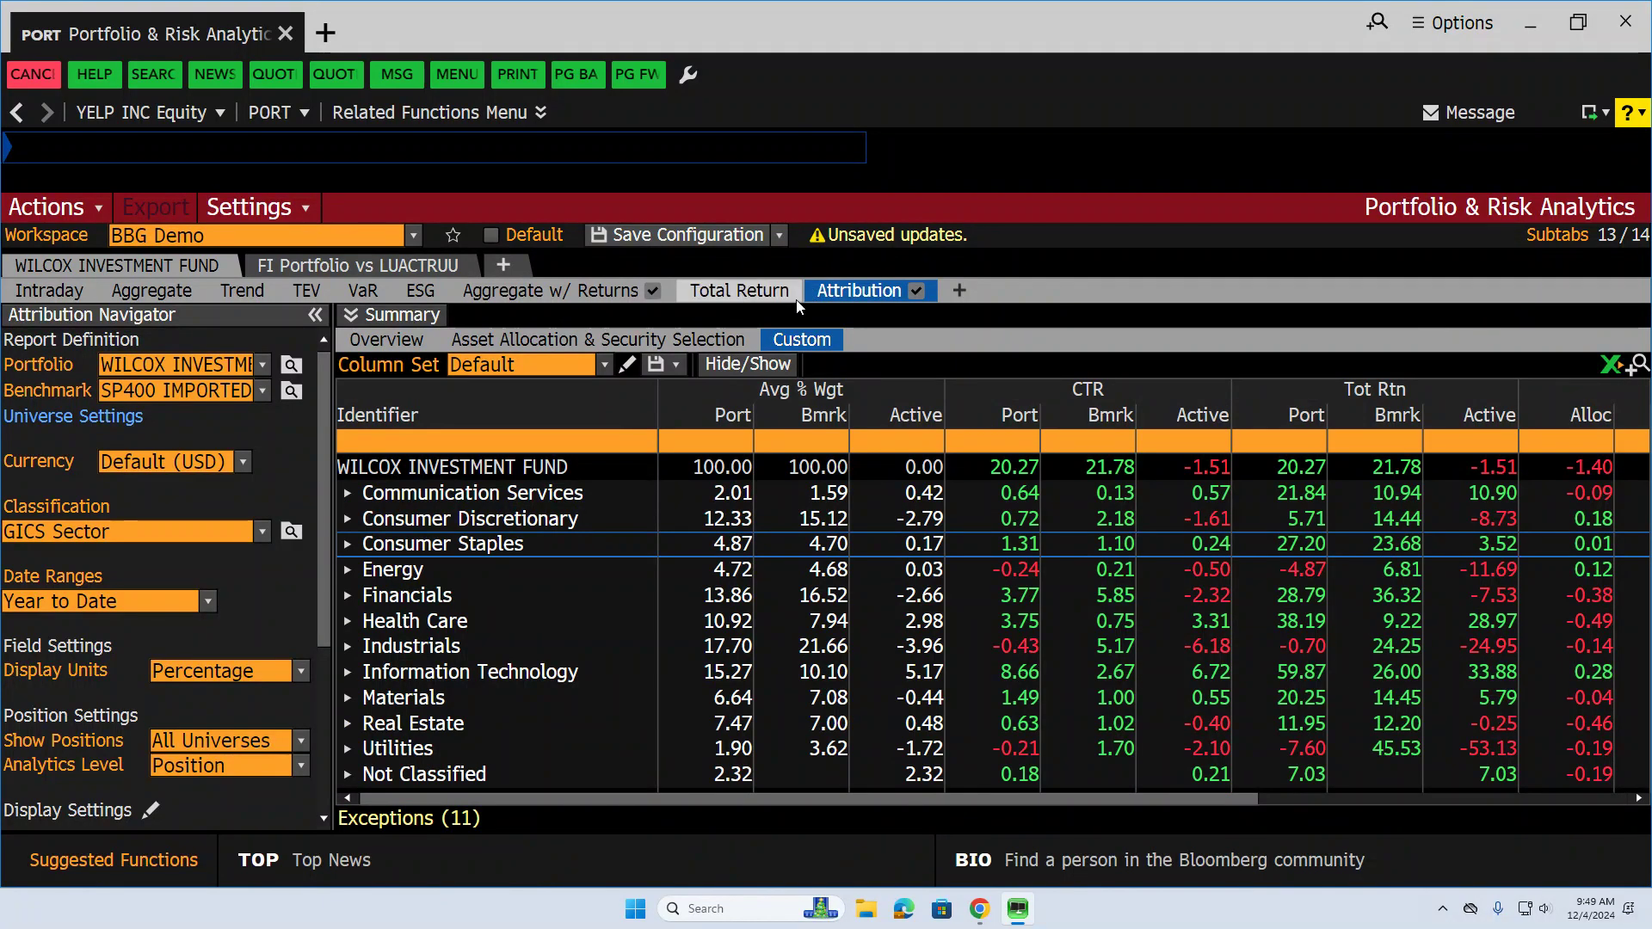
# Show the YTD Total Return chart: fund 20.27 versus SP400 21.78, difference -1.5070
pyautogui.click(746, 293)
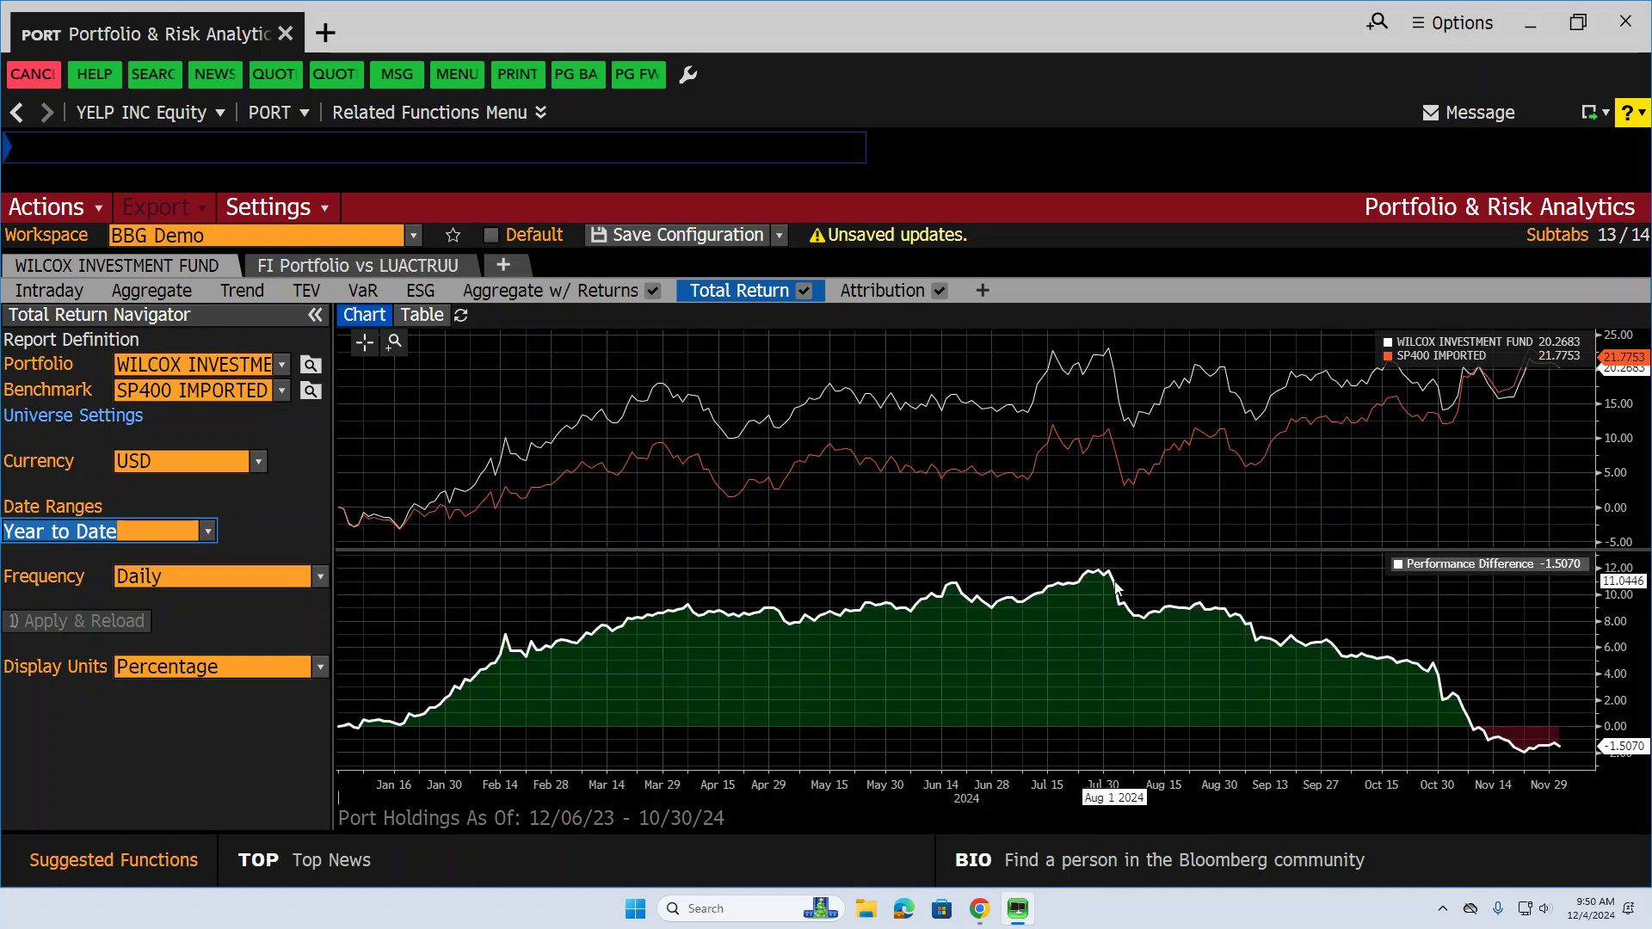
pyautogui.moveTo(1111, 583)
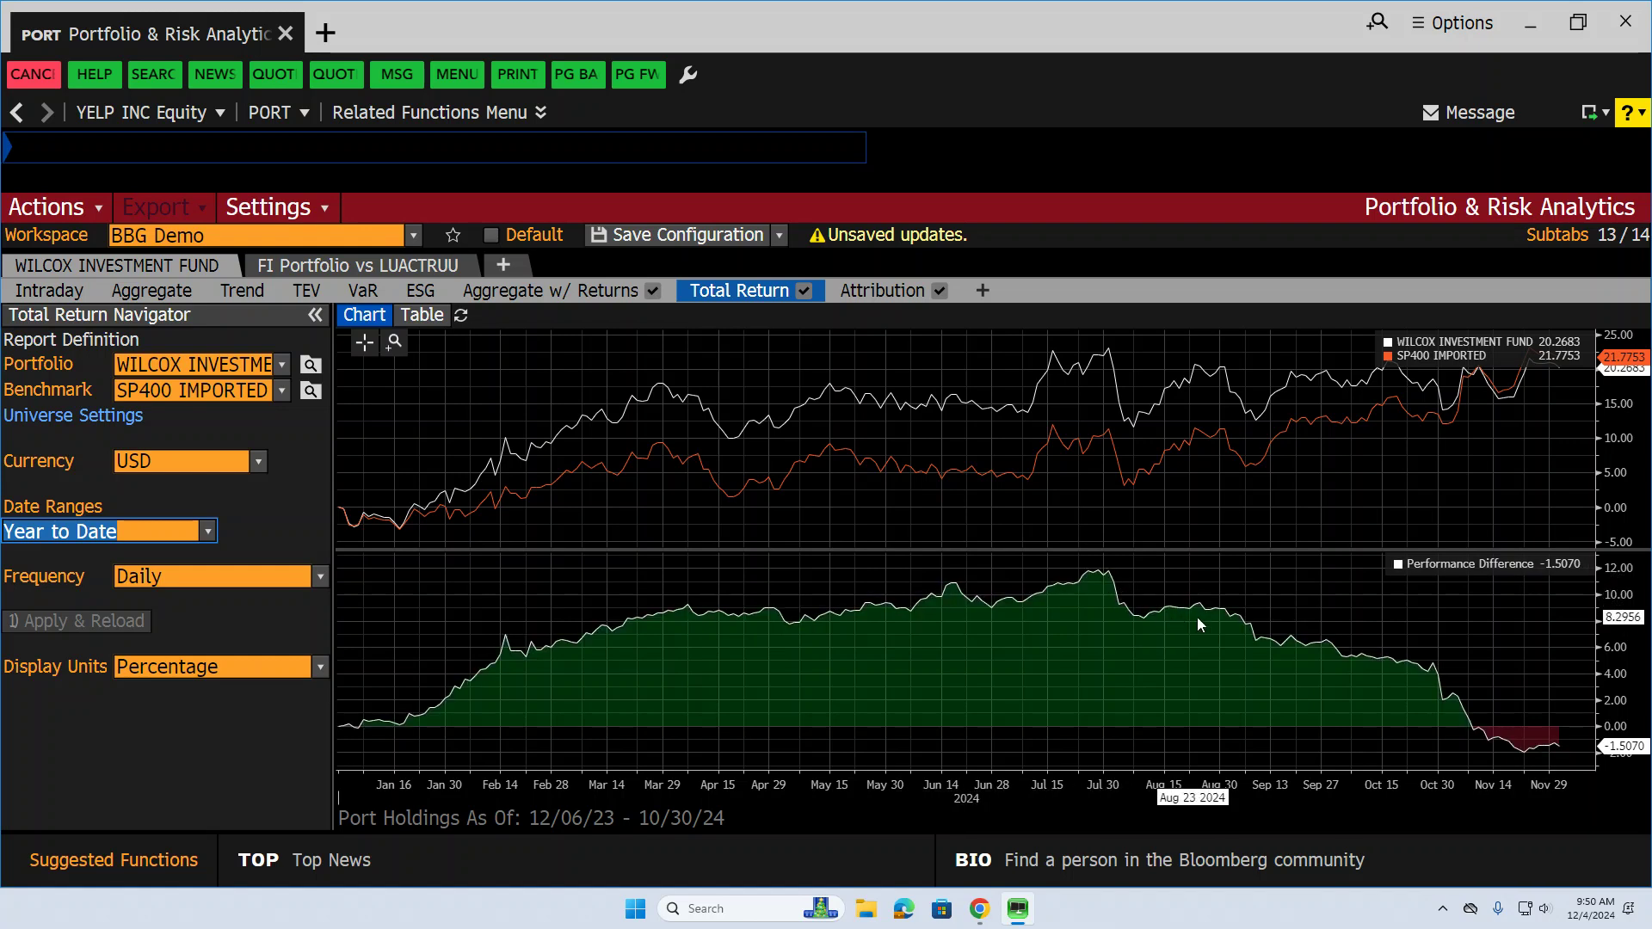